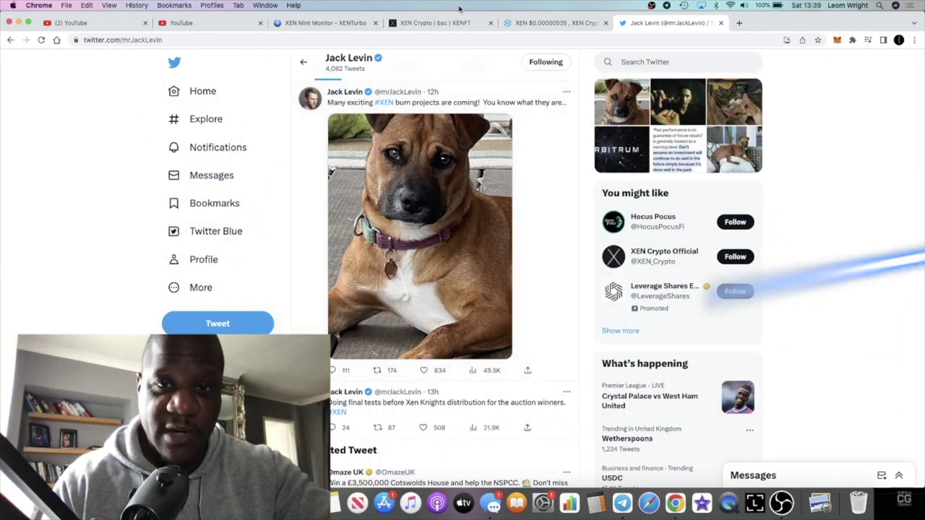
Step: Extend the lower descending trendline on the XEN/USDC 4h chart to about 3 May 2023, 04:00
click(534, 27)
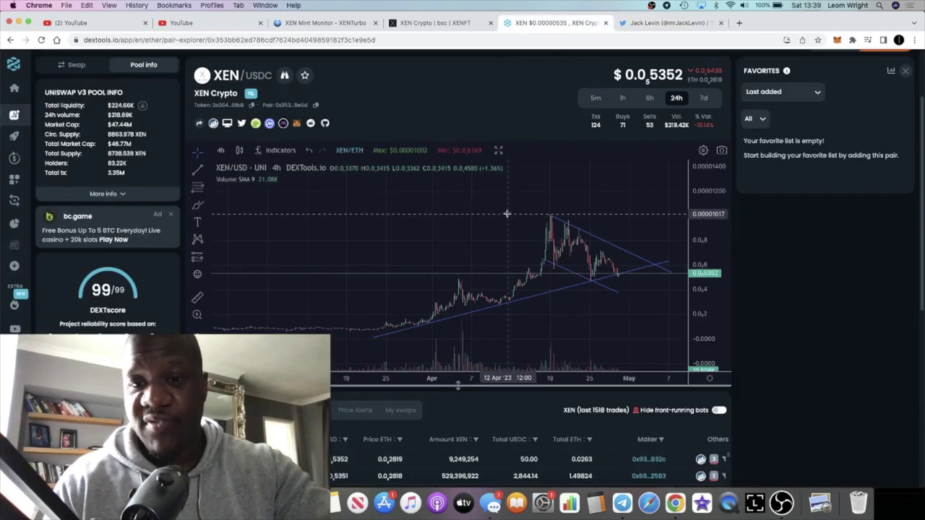
scroll(506, 212, down, 5)
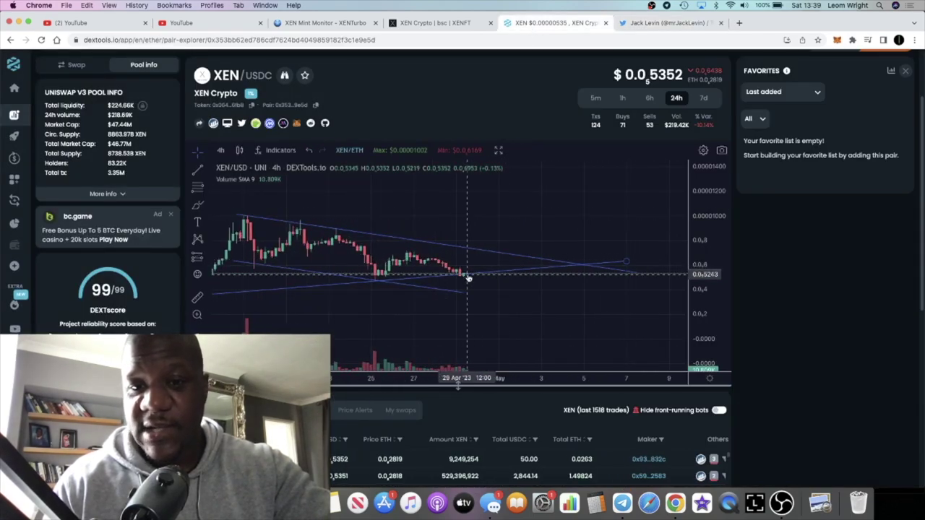
scroll(464, 278, down, 1)
scroll(465, 278, down, 2)
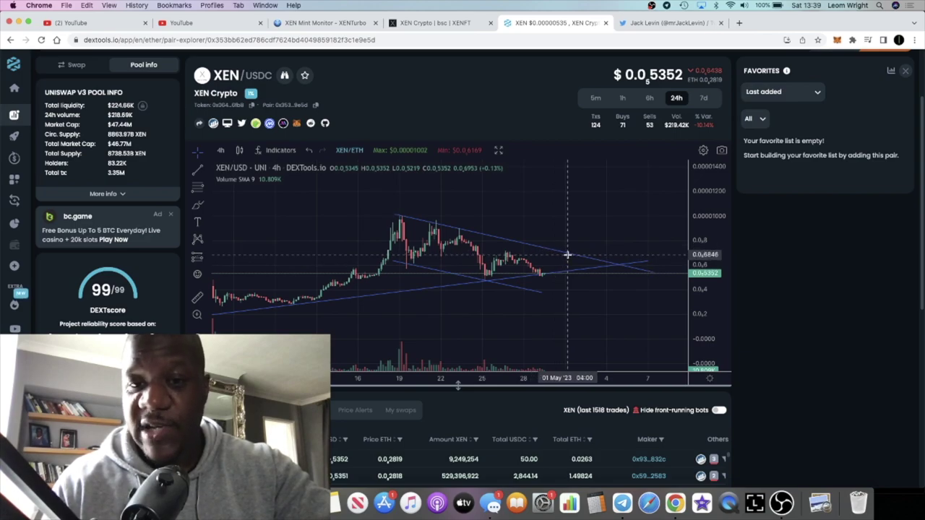
scroll(581, 240, down, 5)
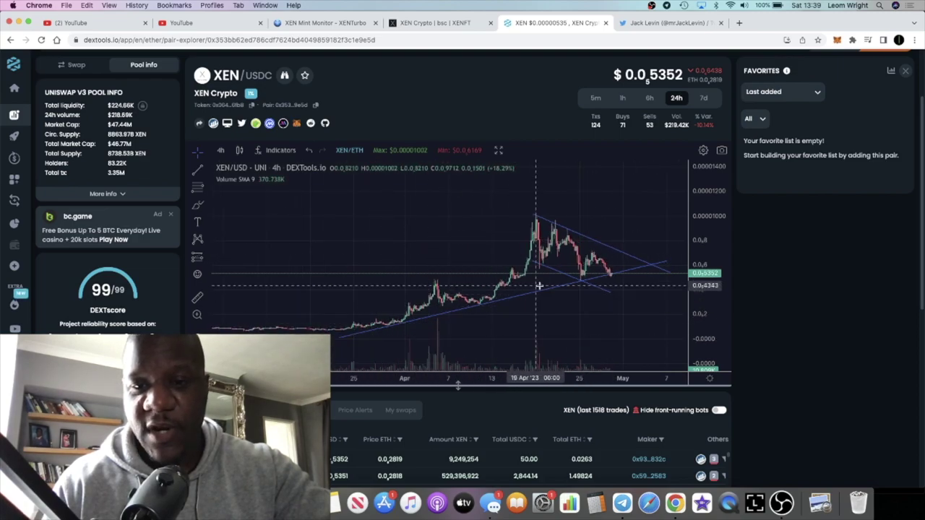
scroll(610, 271, up, 5)
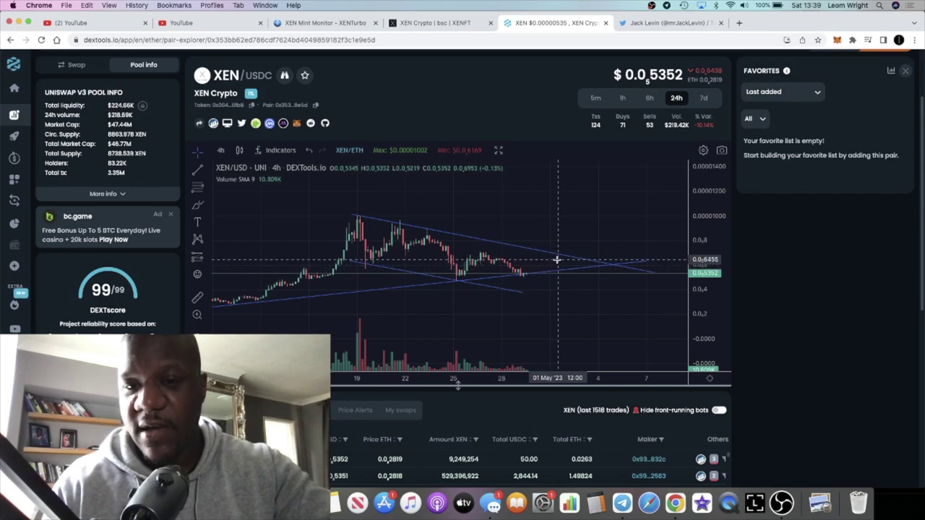
scroll(561, 290, down, 3)
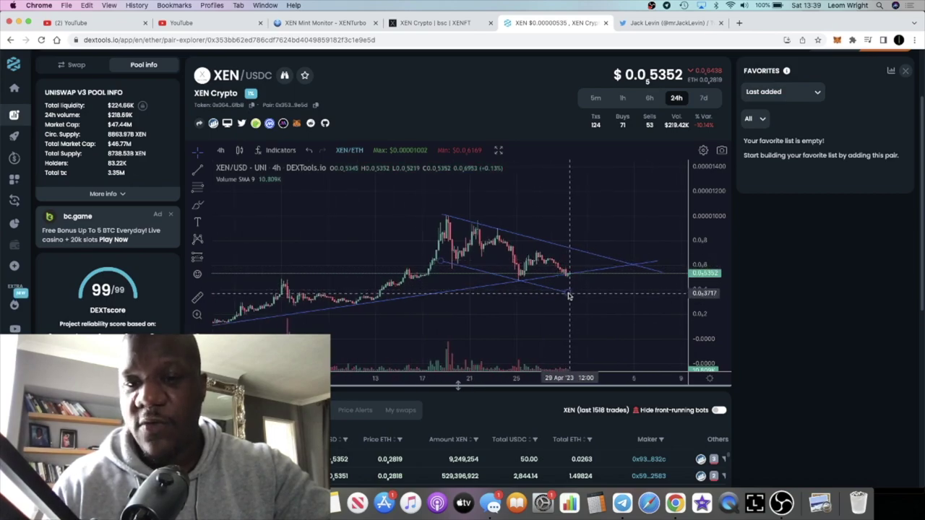
drag(568, 295, 612, 304)
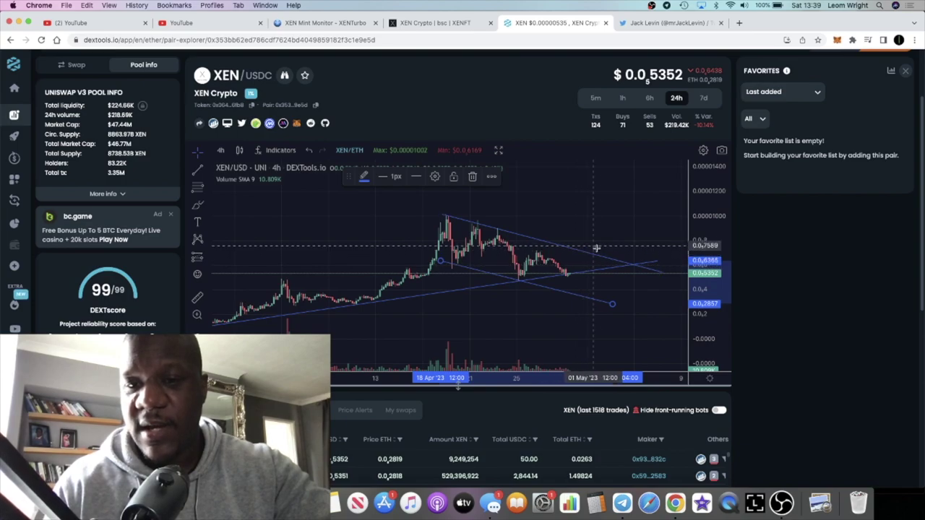
scroll(608, 229, down, 3)
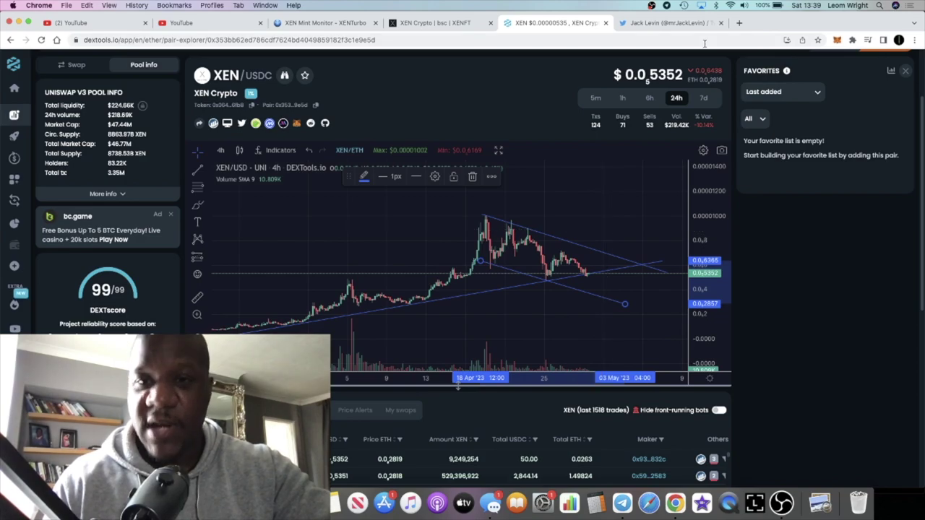
Step: Load the XENDoge website in a new browser tab and review its minting form and burn statistics
click(665, 23)
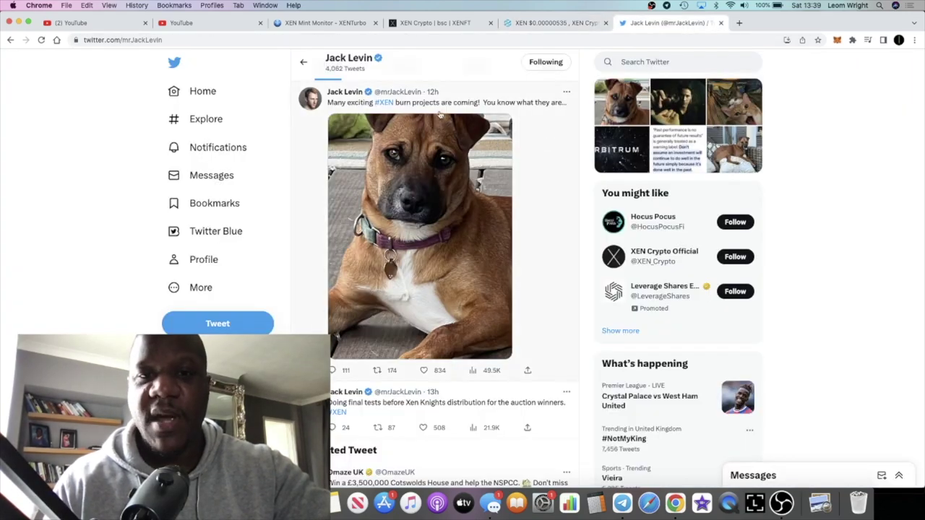
click(738, 23)
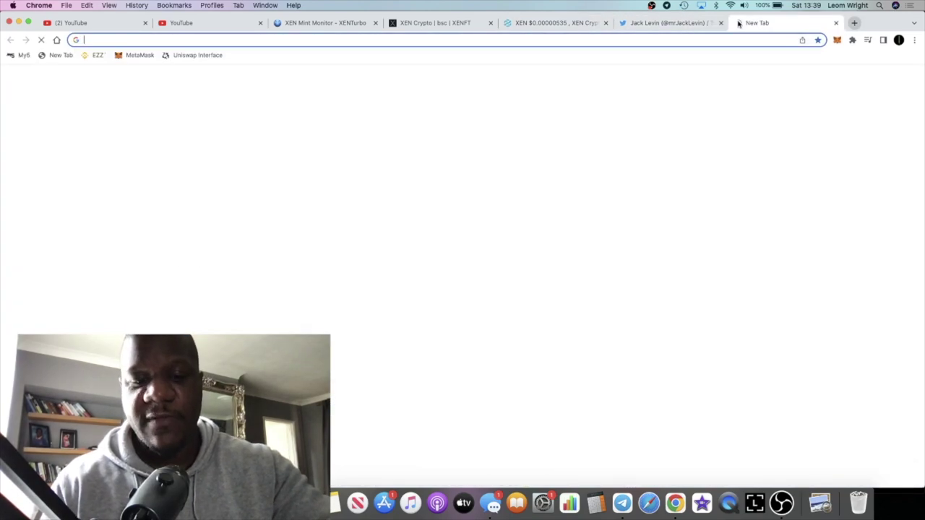
text(xen)
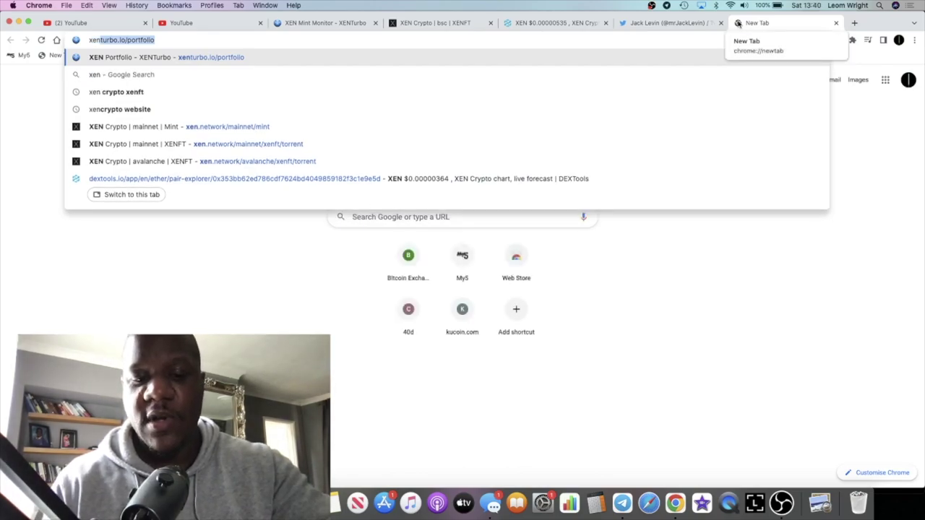
text(doge)
key(Return)
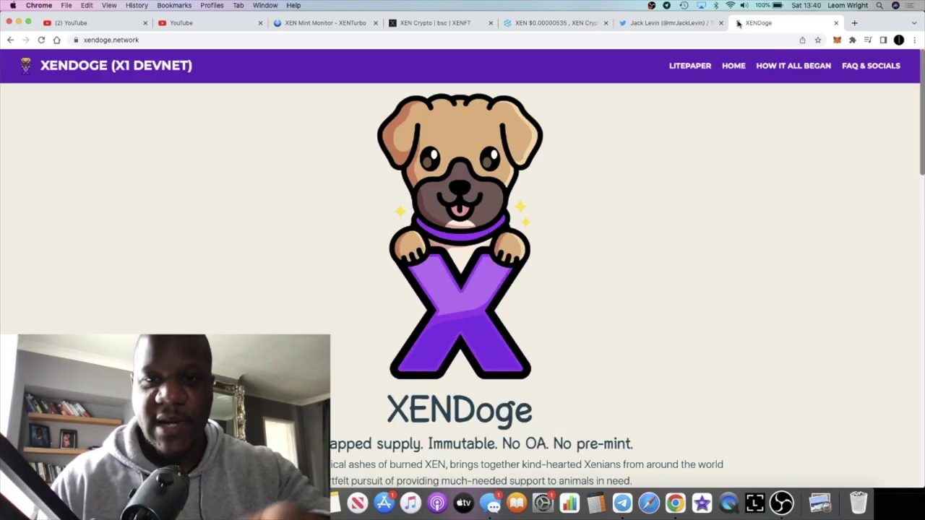
scroll(533, 264, down, 5)
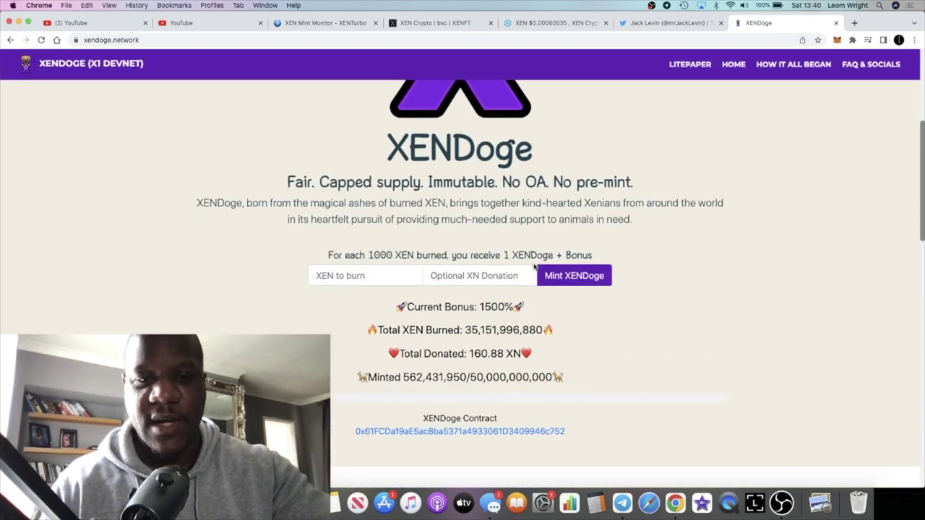
scroll(533, 265, down, 2)
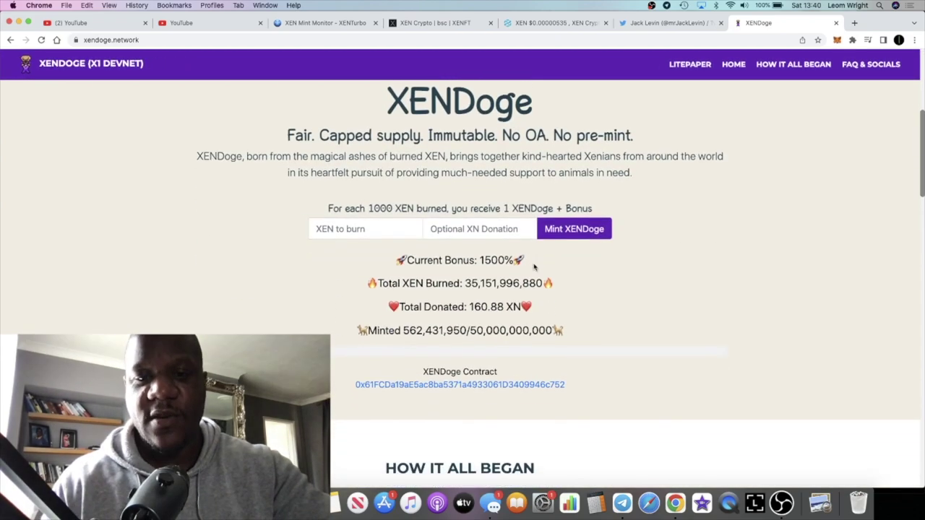
scroll(534, 268, down, 3)
scroll(534, 269, up, 6)
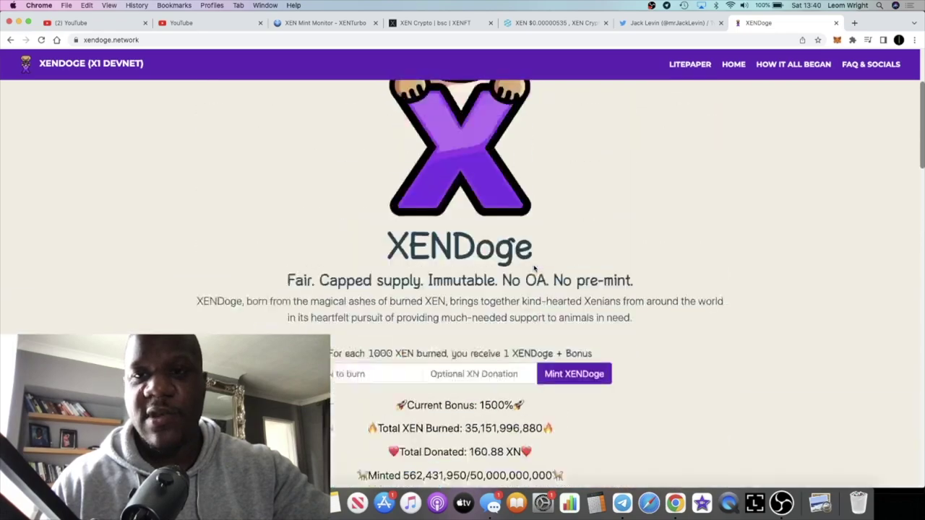
Step: Go to YouTube Studio in a new browser tab and bring up the details of the video "#xencrypto XenDoge Will Burn Trillions"
click(860, 23)
text(you)
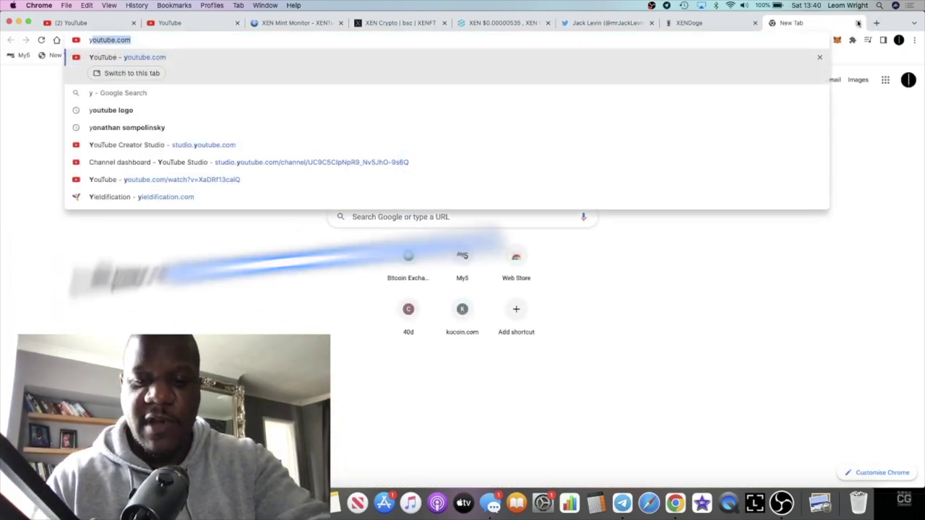
key(Down)
key(Down)
key(Down)
key(Down)
key(Down)
key(Down)
key(Up)
key(Up)
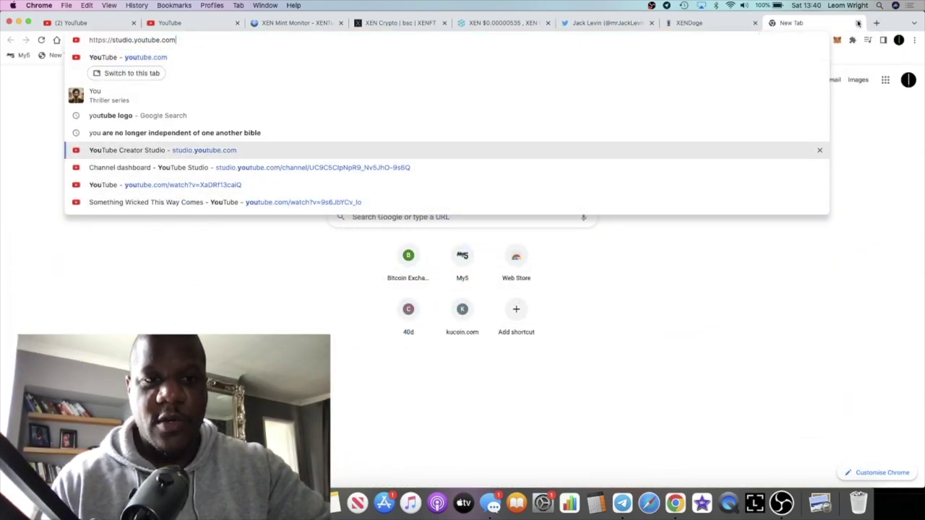
click(442, 158)
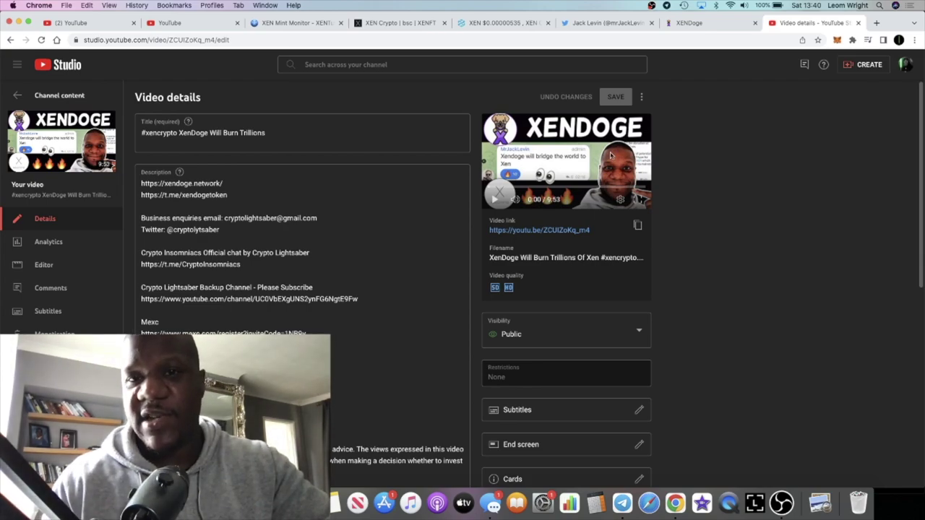
Step: Return to the XENDoge website and examine its project description, current bonus, total XEN burned and minted supply
click(706, 24)
scroll(546, 267, up, 3)
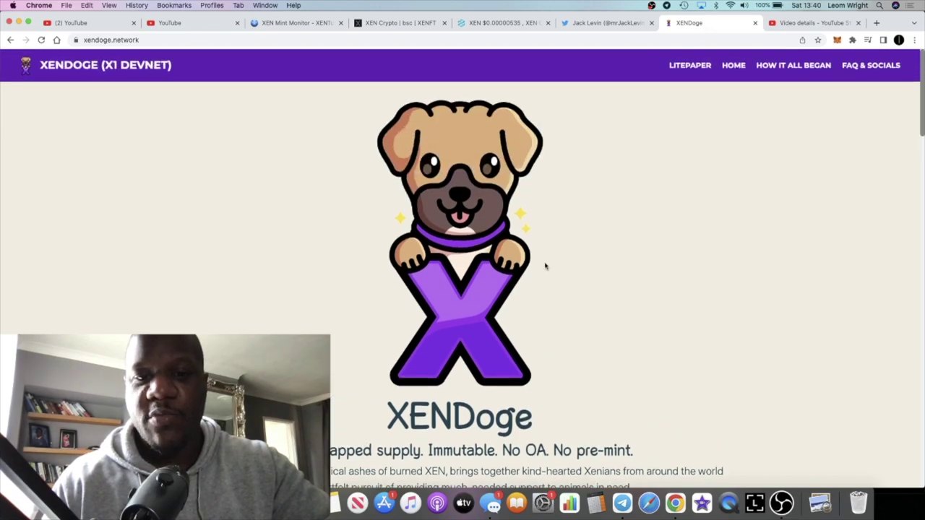
scroll(546, 267, down, 8)
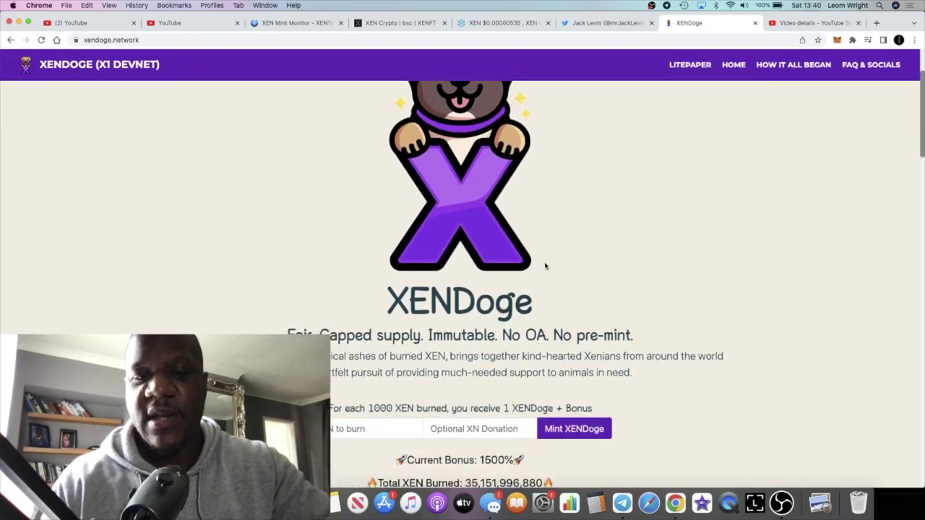
scroll(546, 264, down, 1)
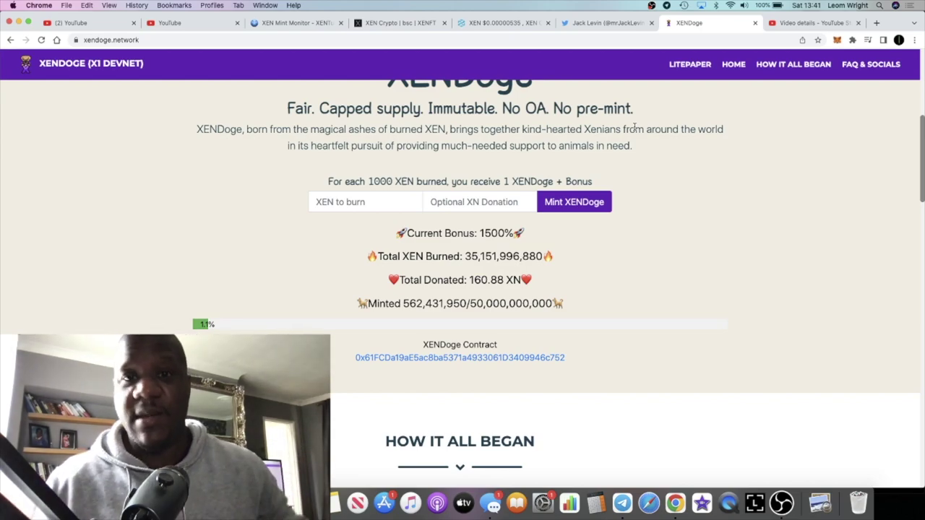
scroll(633, 166, up, 5)
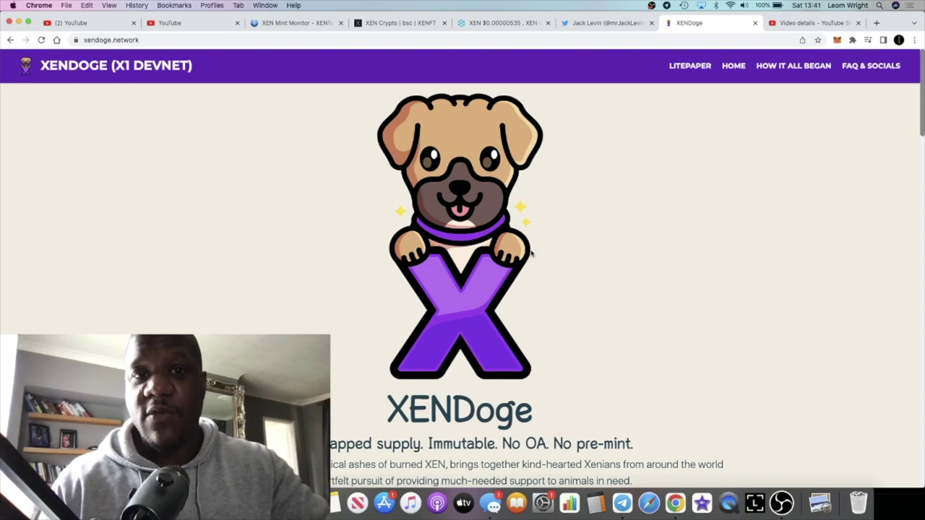
scroll(506, 289, down, 5)
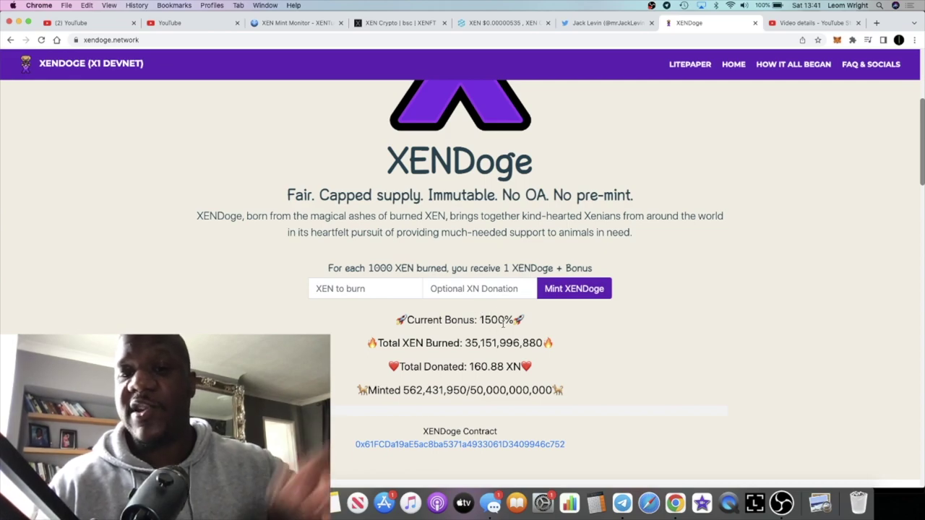
scroll(504, 323, up, 5)
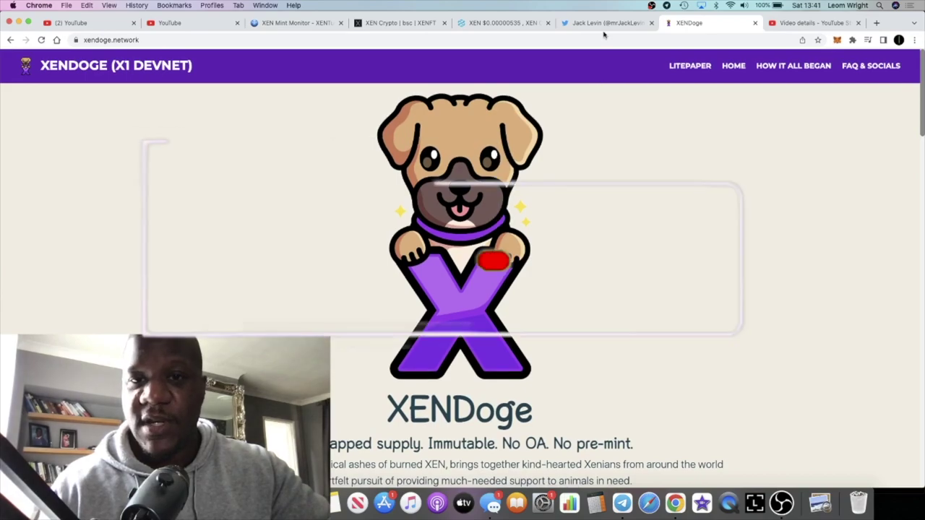
Step: Switch to Telegram and view the $FENIX launch schedule image from the FENIX chat at full size
click(604, 24)
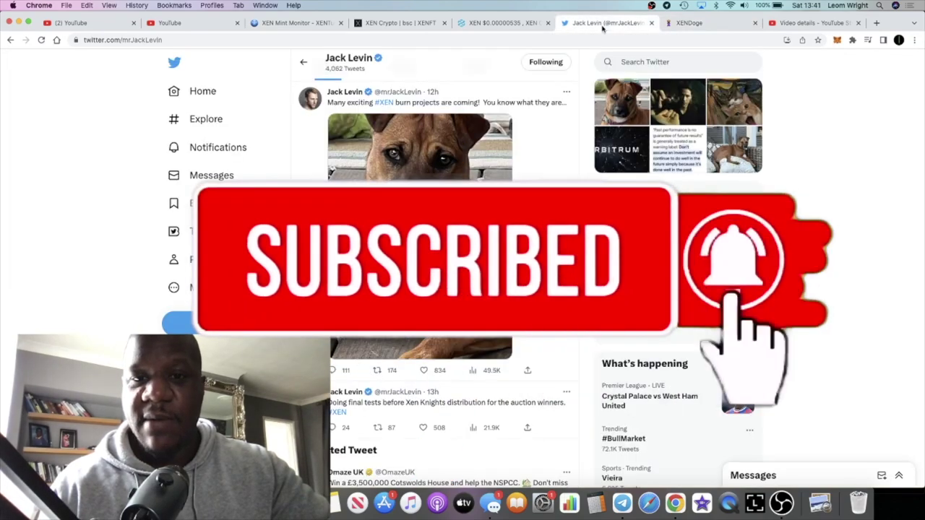
click(502, 24)
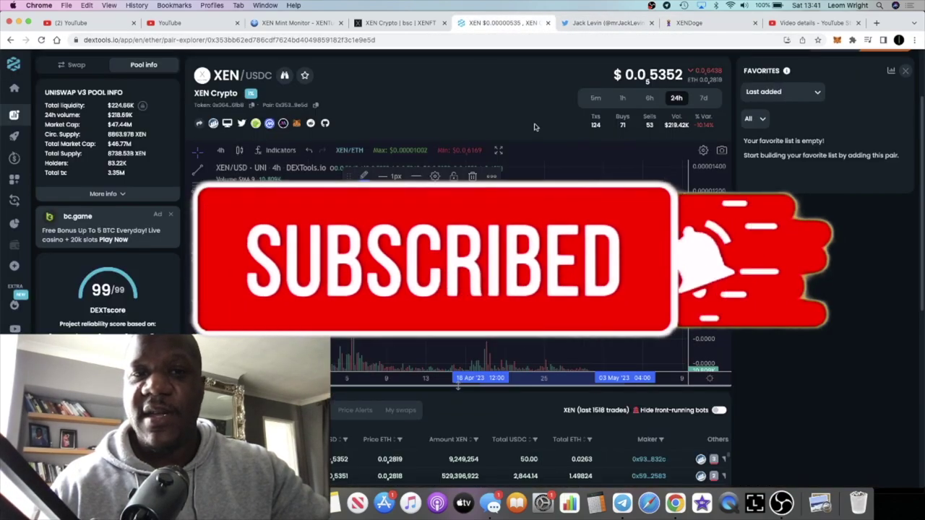
click(622, 502)
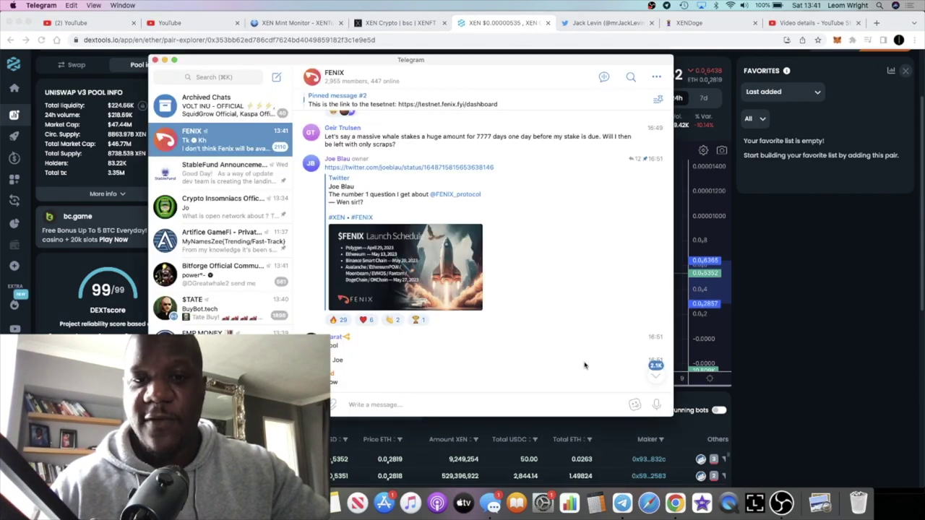
click(457, 289)
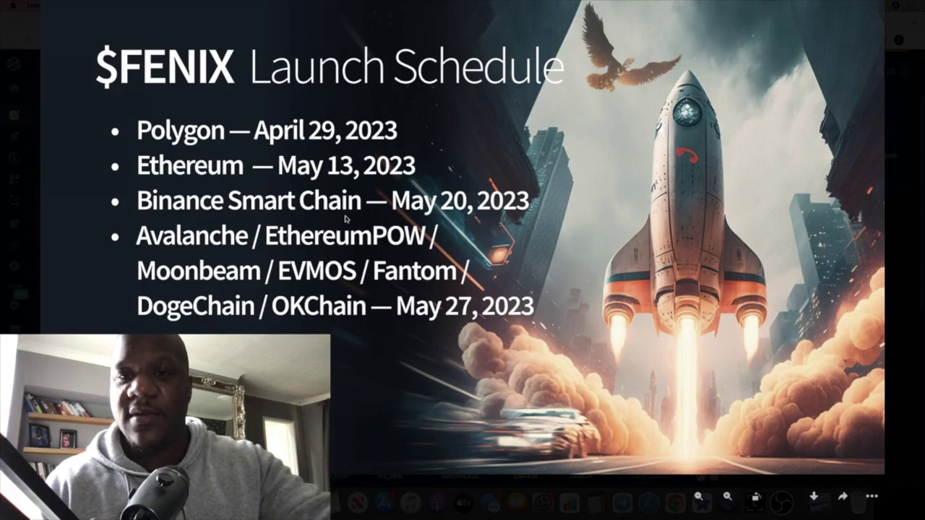
click(346, 219)
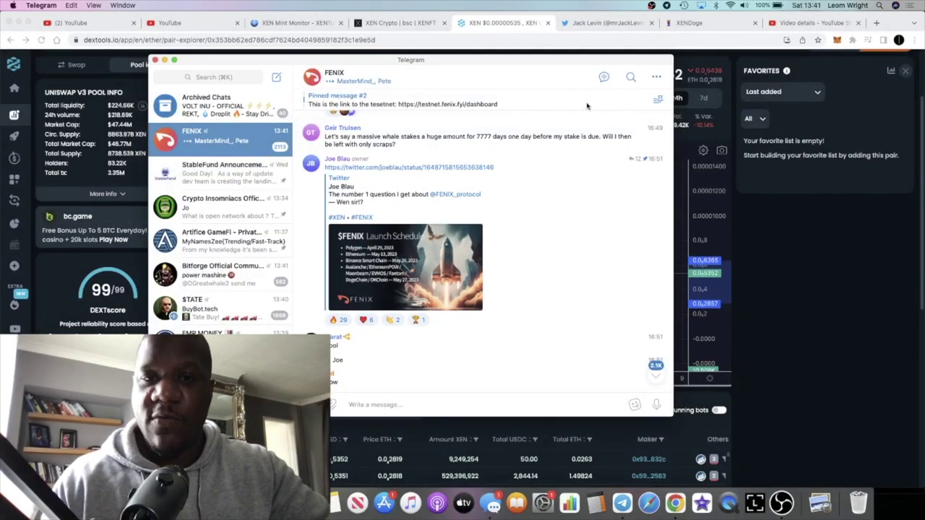
Step: Switch back to Chrome and examine recent XEN/USDC price action against the trendlines on the DEXTools chart
click(770, 224)
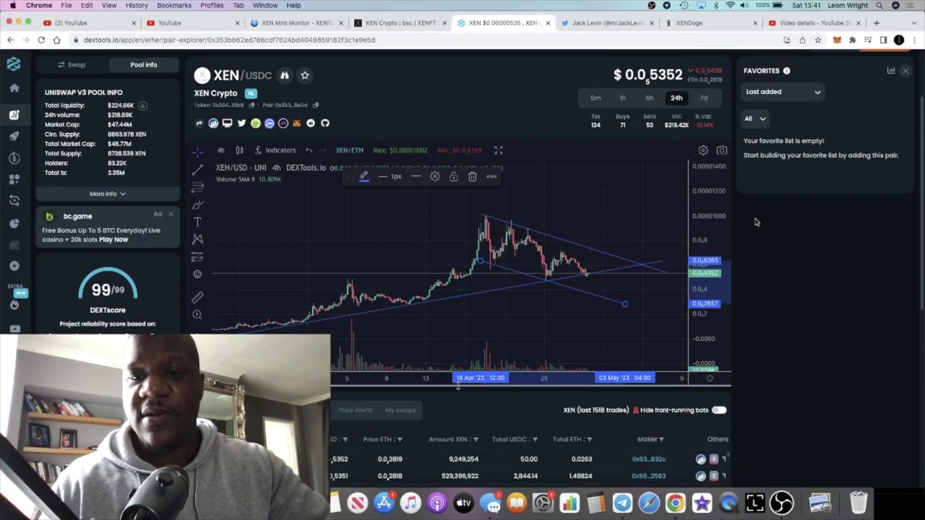
scroll(571, 260, down, 3)
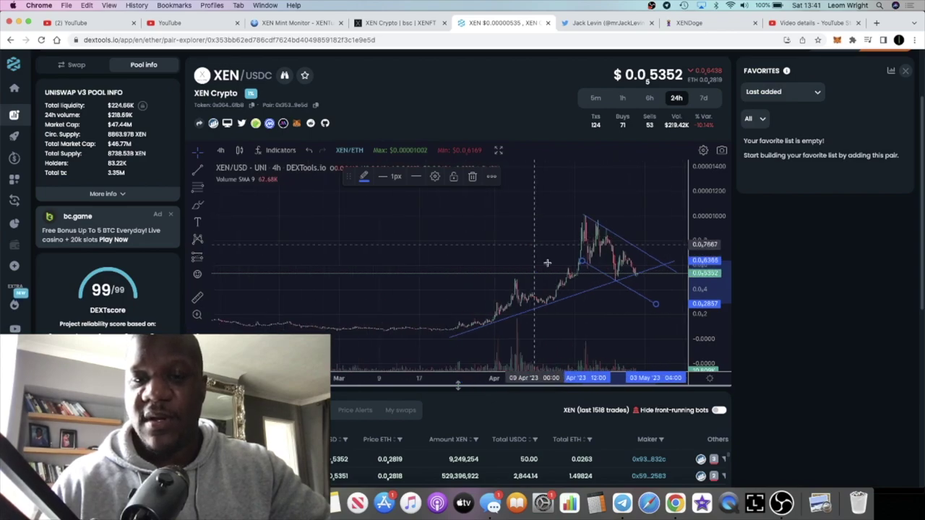
scroll(648, 262, up, 2)
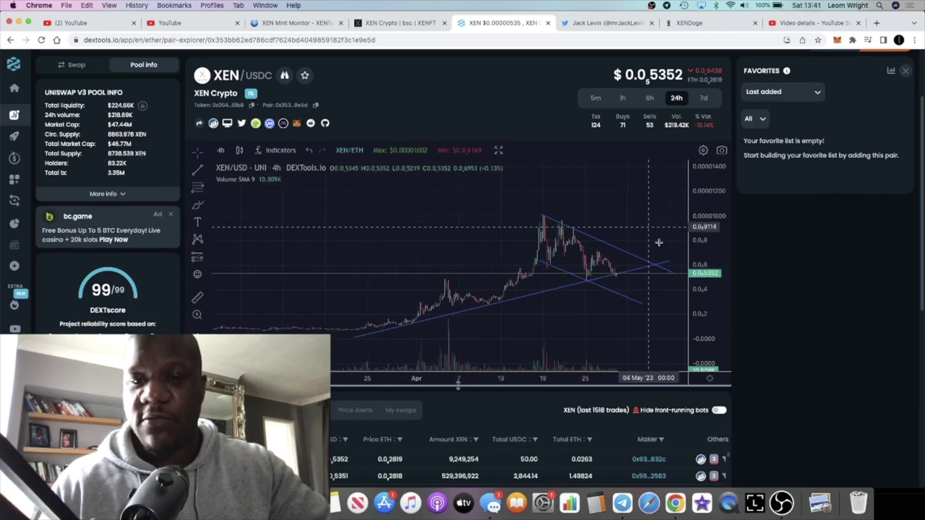
scroll(597, 257, up, 1)
scroll(597, 257, right, 3)
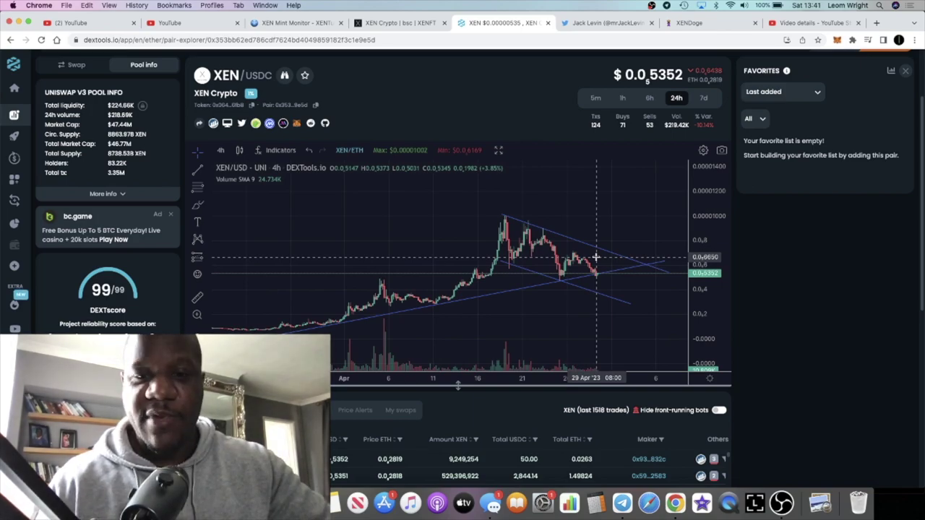
scroll(593, 257, up, 3)
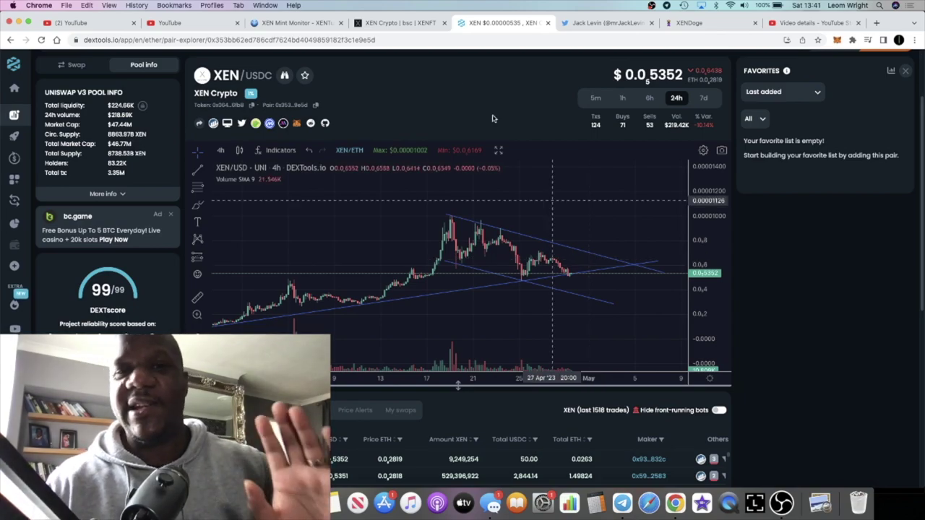
Step: Bring up the XEN Mint Monitor page on XENTurbo
click(297, 22)
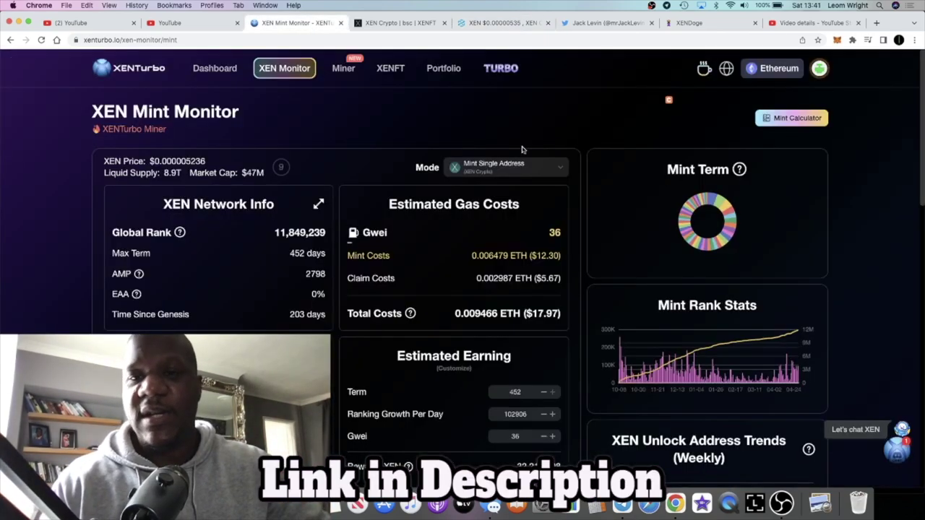
Step: Examine the XEN Mint Monitor's network info and estimated gas costs, and return to the XENFT page on xen.network
scroll(467, 209, down, 2)
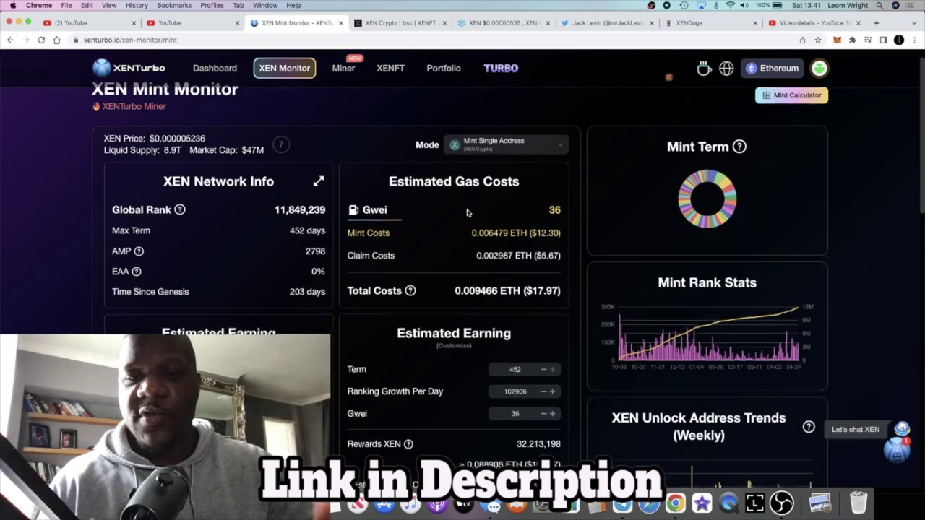
scroll(468, 212, up, 2)
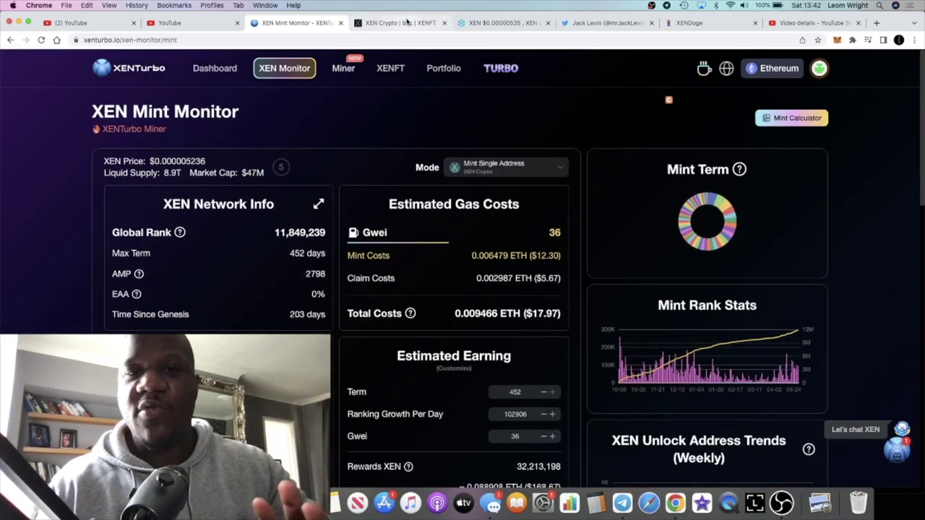
click(407, 23)
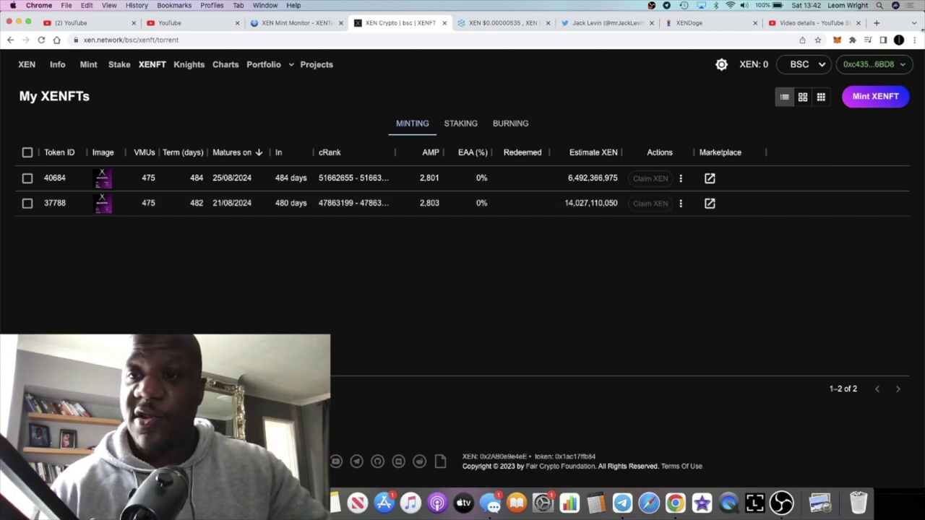
Step: Start a new XENFT, set its category to Collector and set the VMU count to the maximum of 475
click(885, 96)
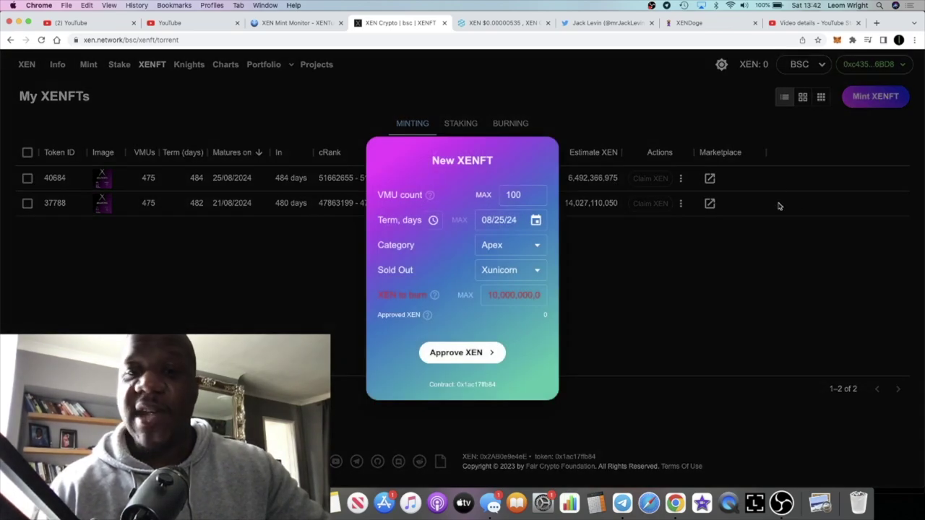
click(759, 227)
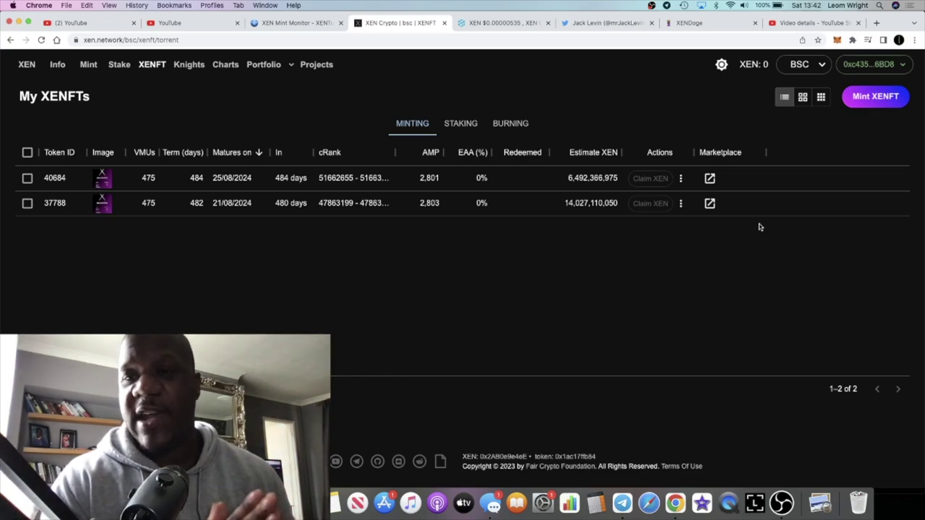
click(869, 102)
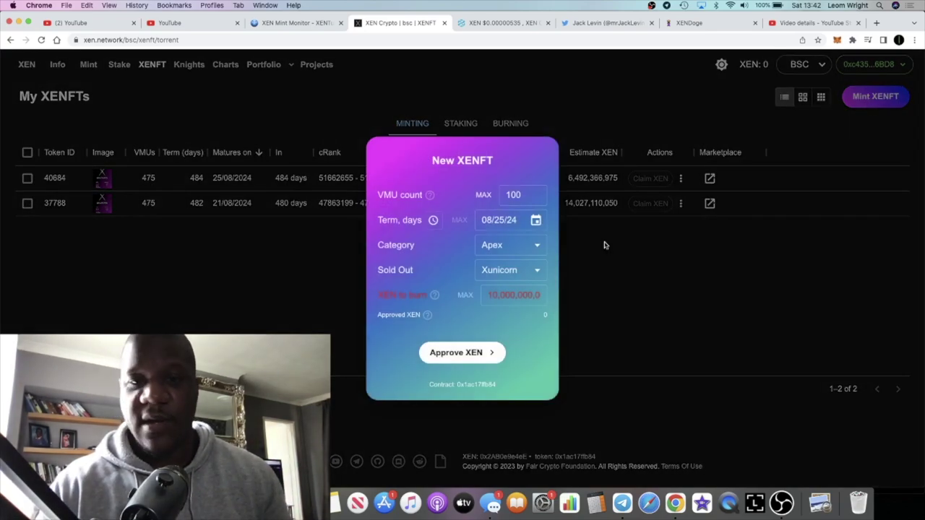
click(527, 243)
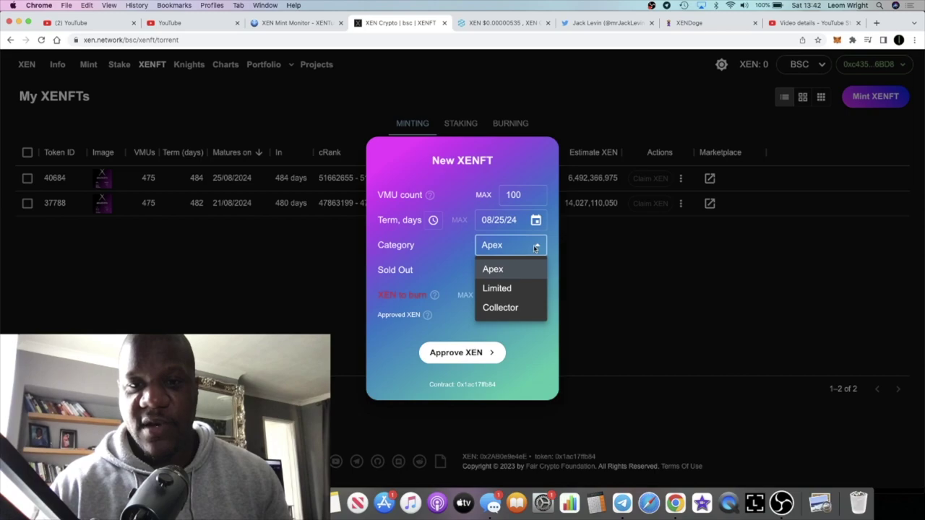
click(516, 310)
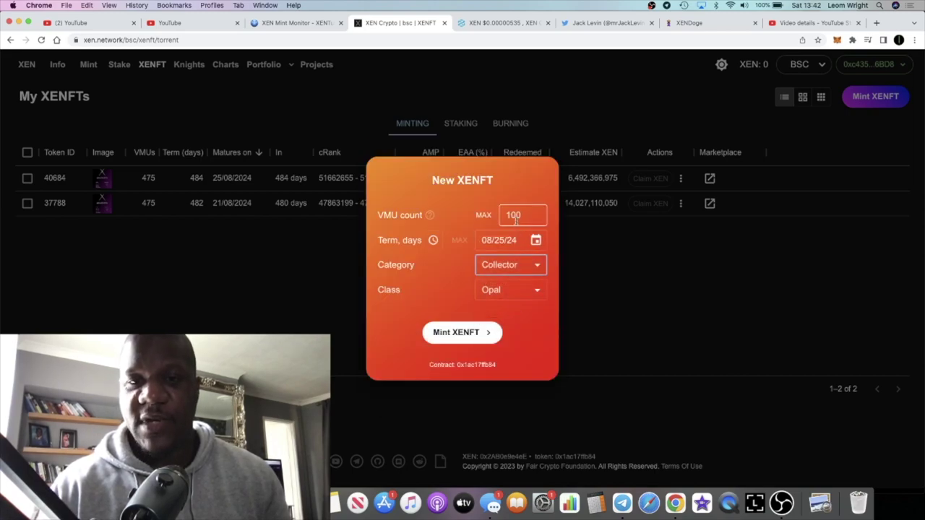
click(481, 216)
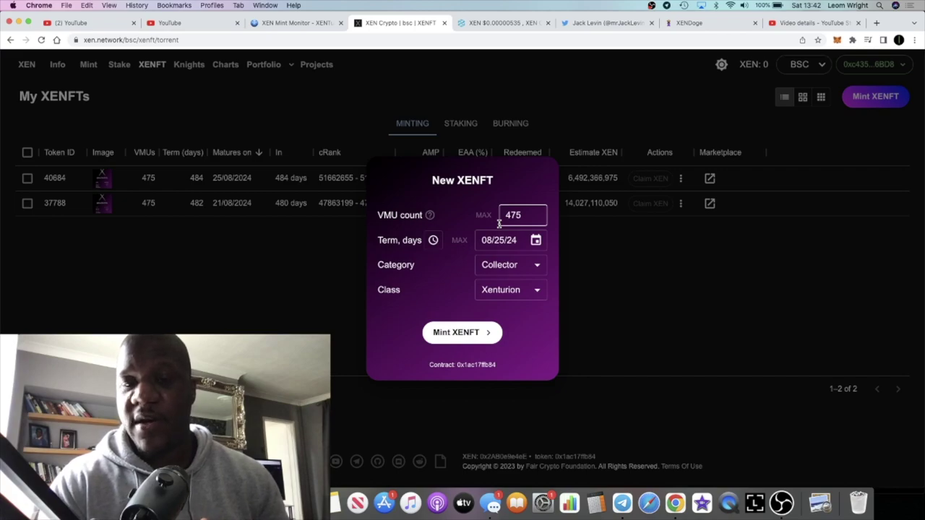
Step: Submit the new XENFT for minting, check the estimated gas fee in MetaMask, and reject the transaction
click(454, 336)
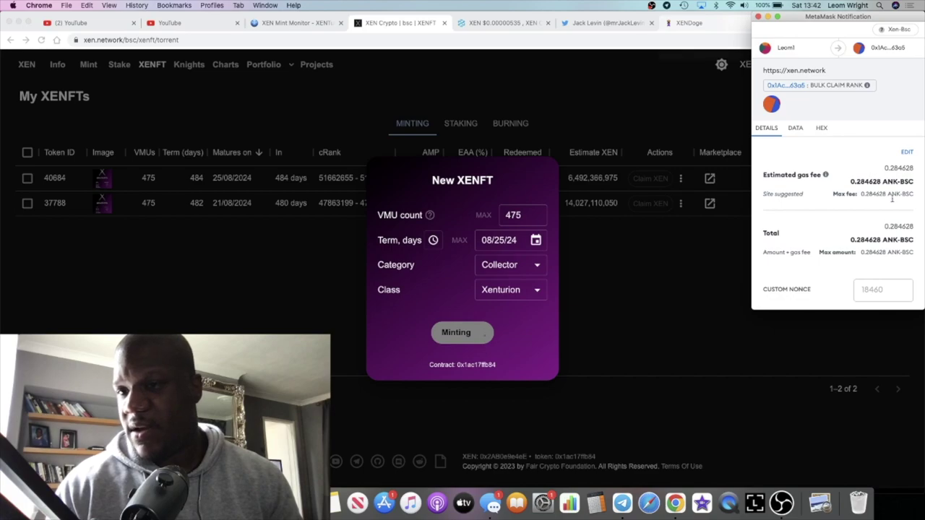
scroll(816, 260, down, 3)
click(795, 291)
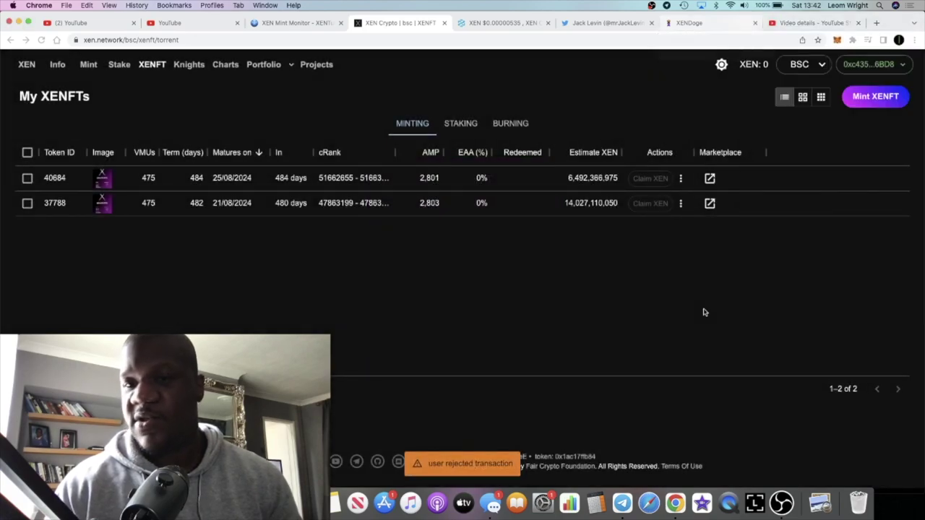
Step: Look up BNB on CoinMarketCap in a new tab and convert 0.28 BNB to US dollars
click(875, 23)
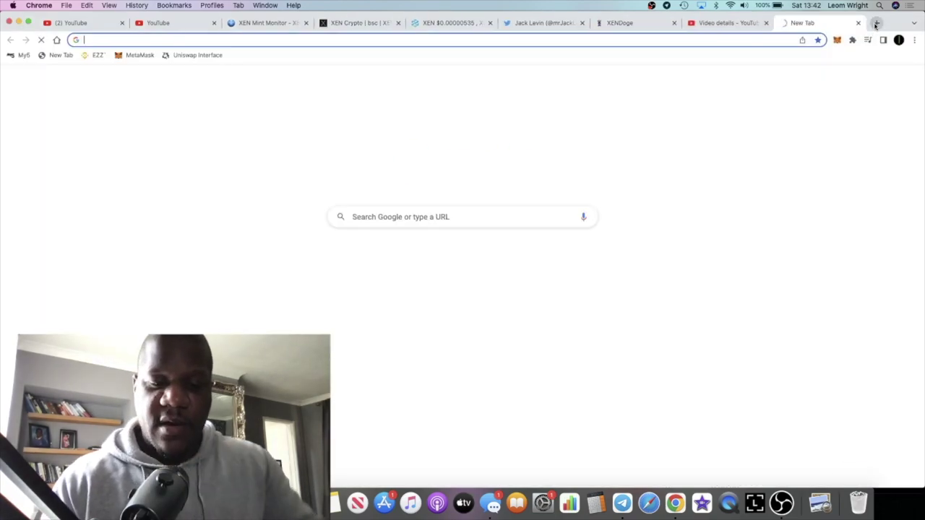
text(c)
key(BackSpace)
key(BackSpace)
text(bnb)
key(Down)
key(Down)
key(Down)
key(Down)
key(Down)
key(Down)
key(Up)
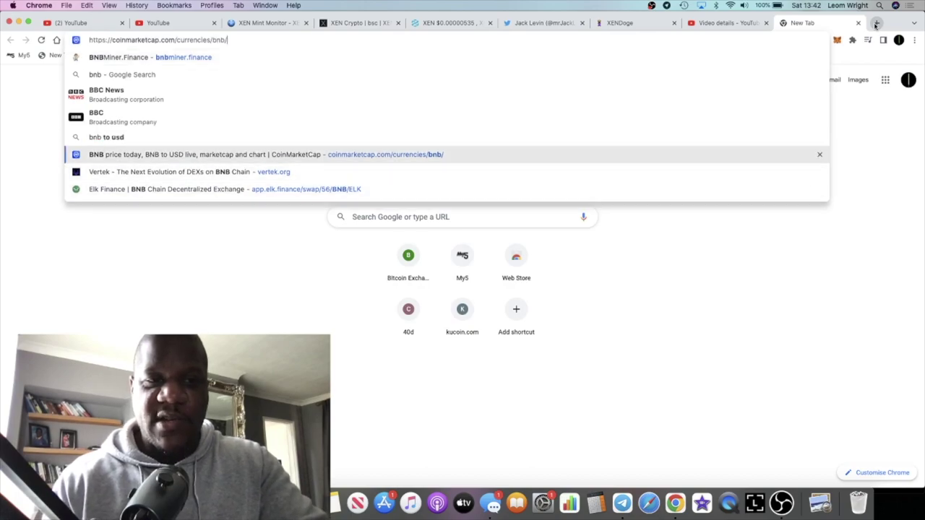
key(Return)
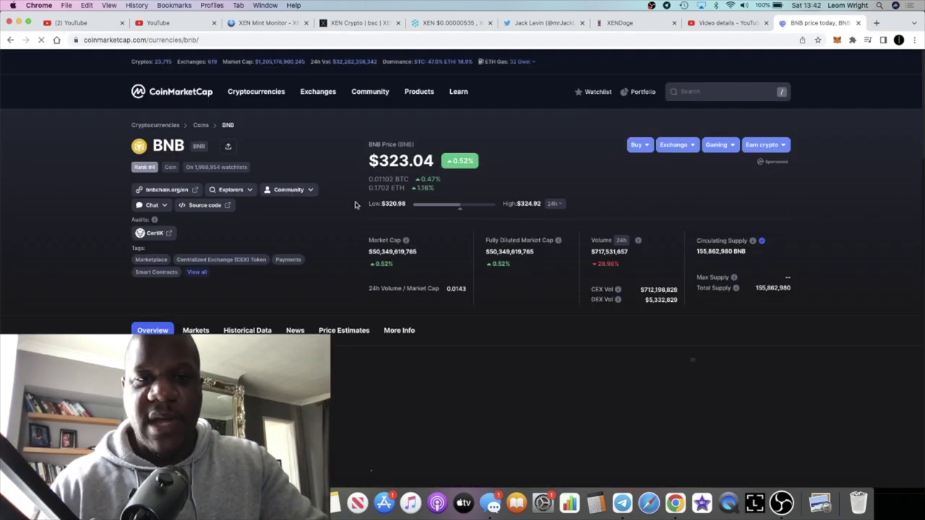
scroll(355, 205, down, 5)
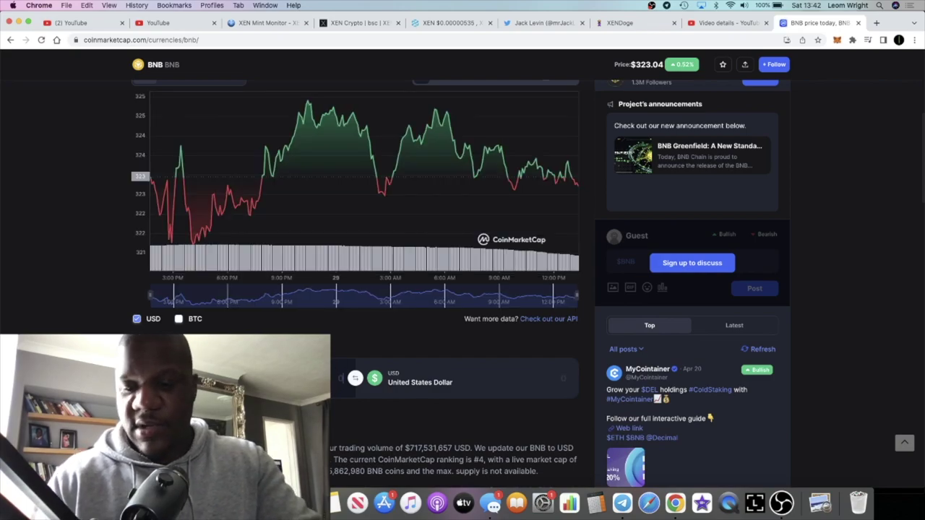
text(0.28)
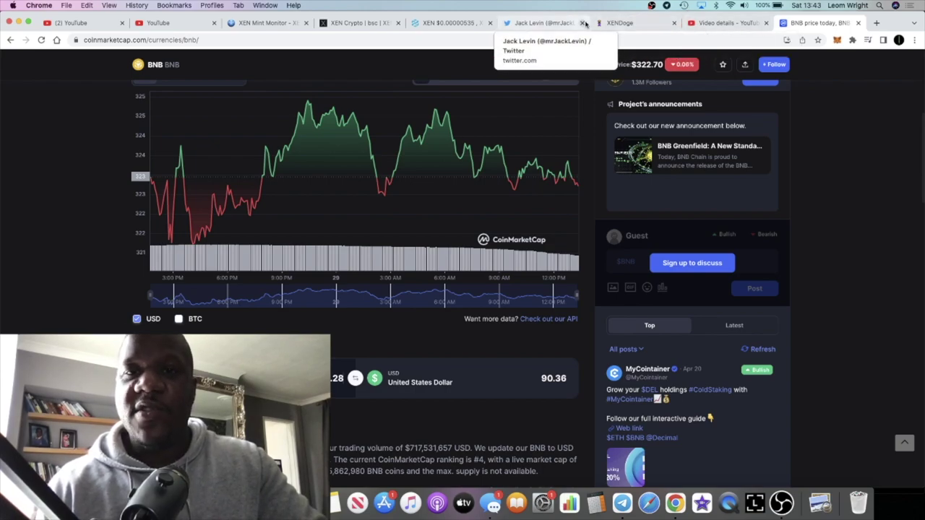
Step: Return to the XENFT page and submit the 475-VMU Collector XENFT for minting again
click(354, 23)
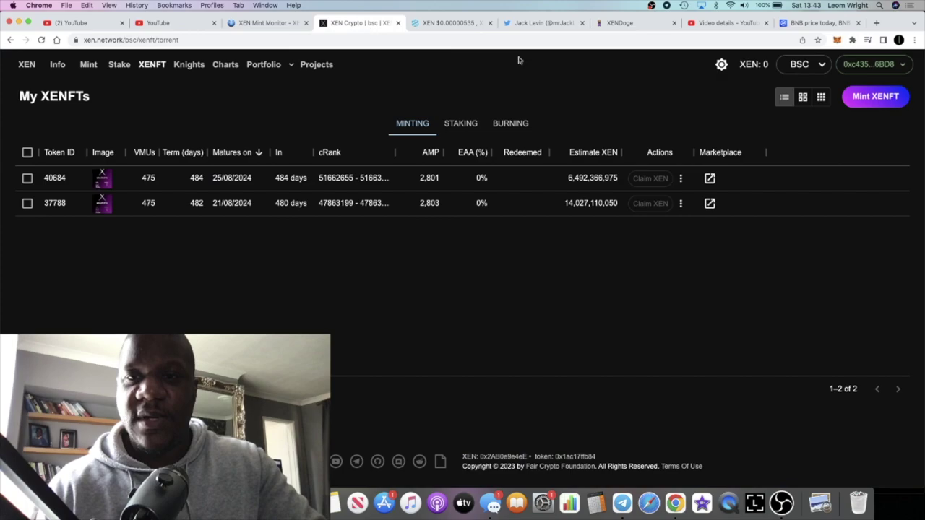
click(859, 108)
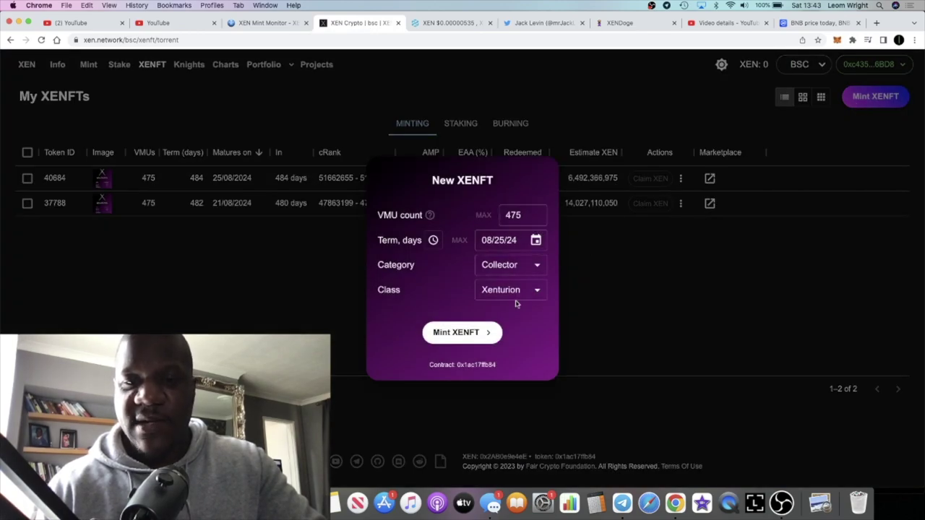
click(486, 330)
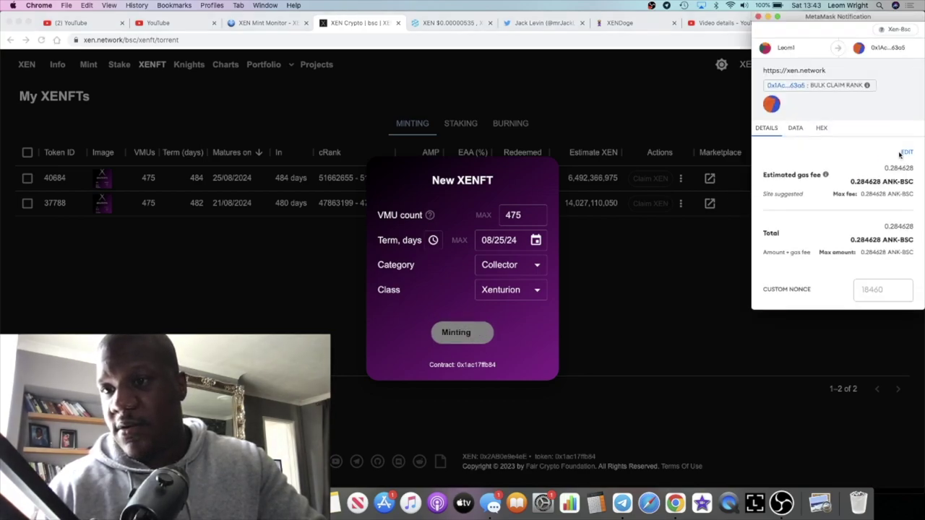
Step: Try gas prices of 1, 1.01 and 1.1 Gwei for the mint in MetaMask, discard the edit and reject the transaction
click(907, 154)
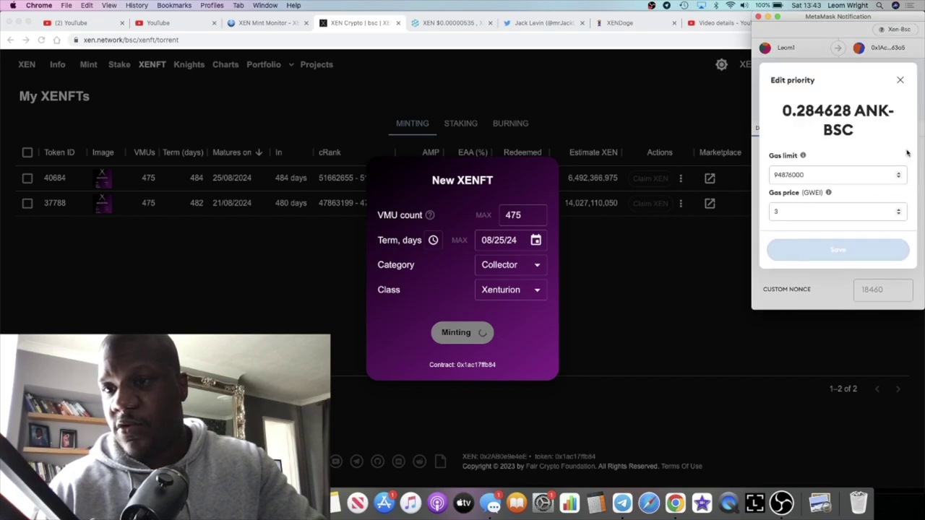
click(852, 215)
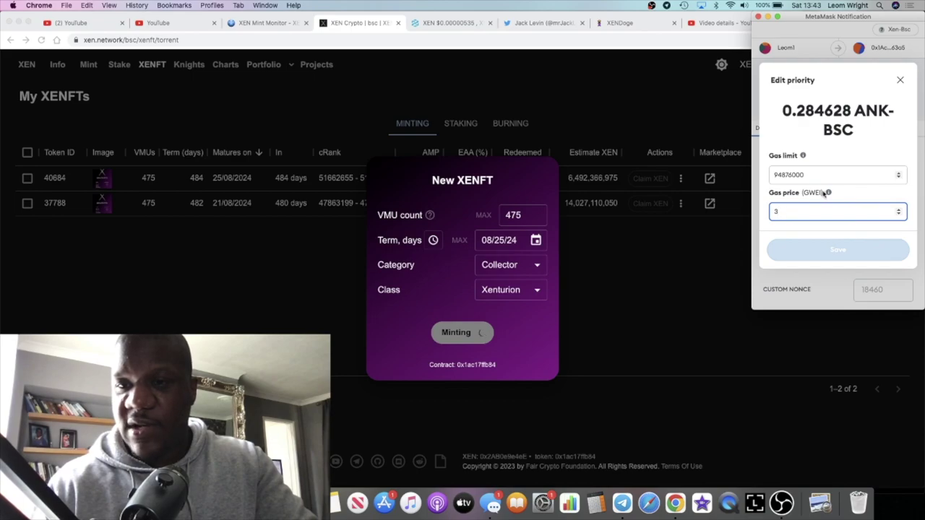
key(BackSpace)
text(01)
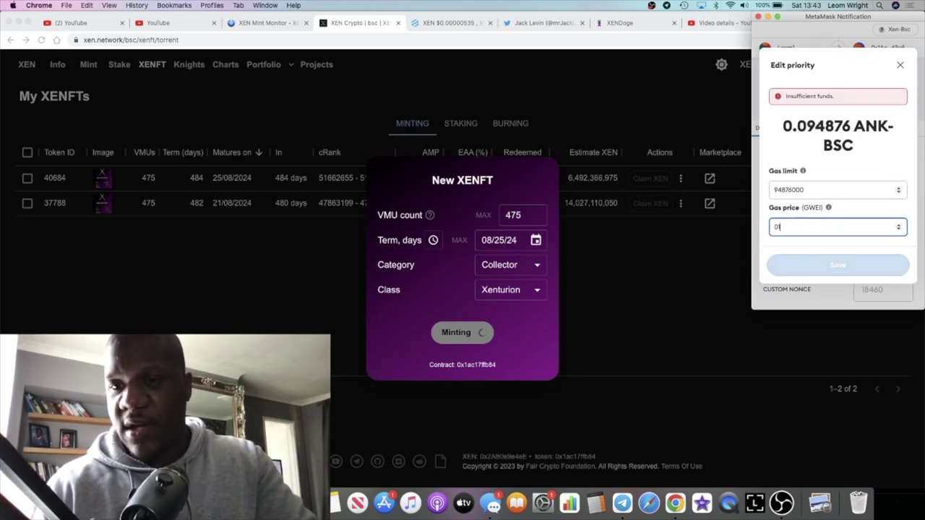
key(BackSpace)
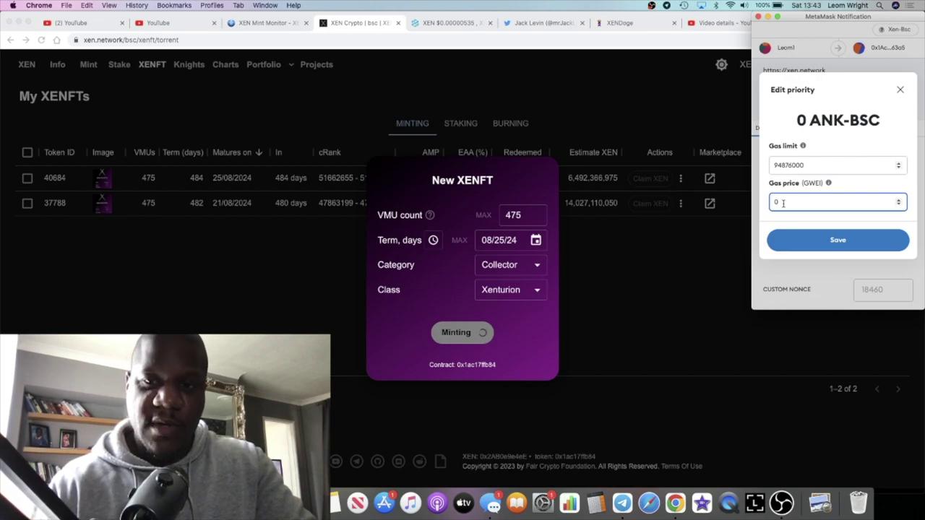
text(1)
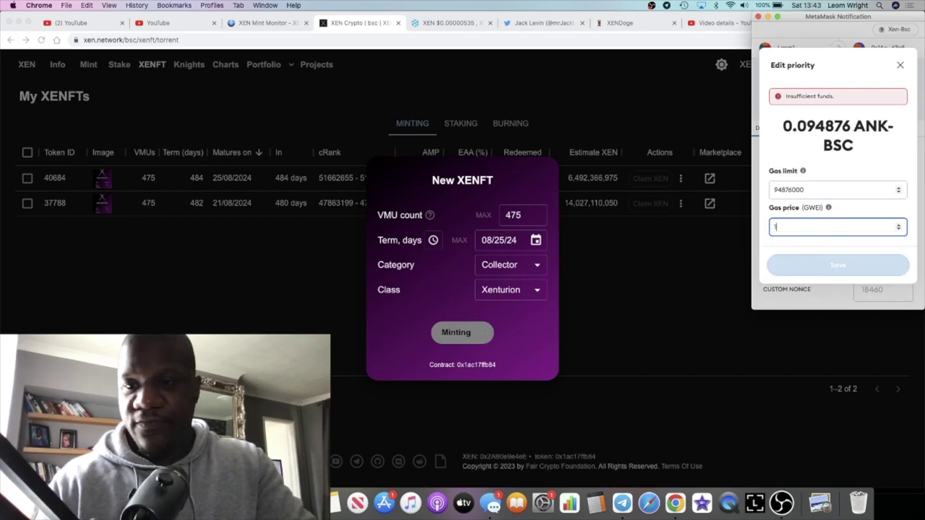
text(.0)
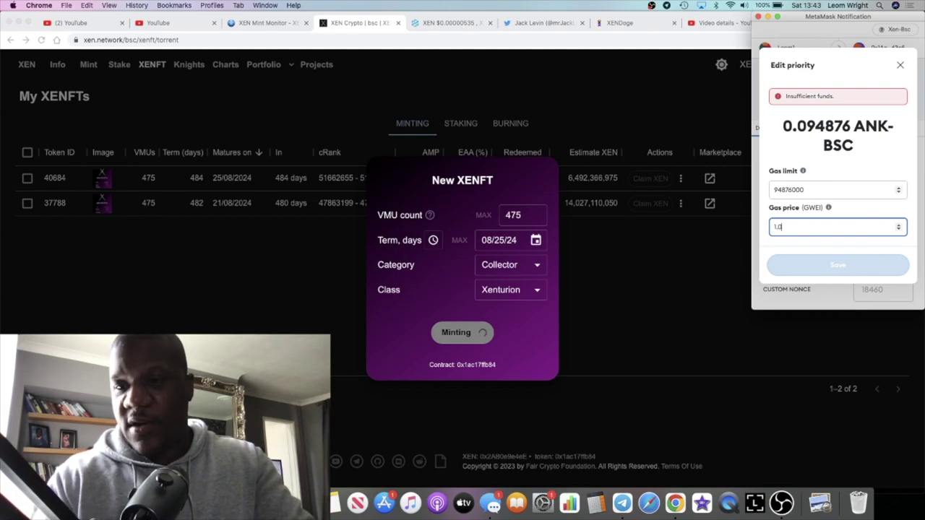
text(1)
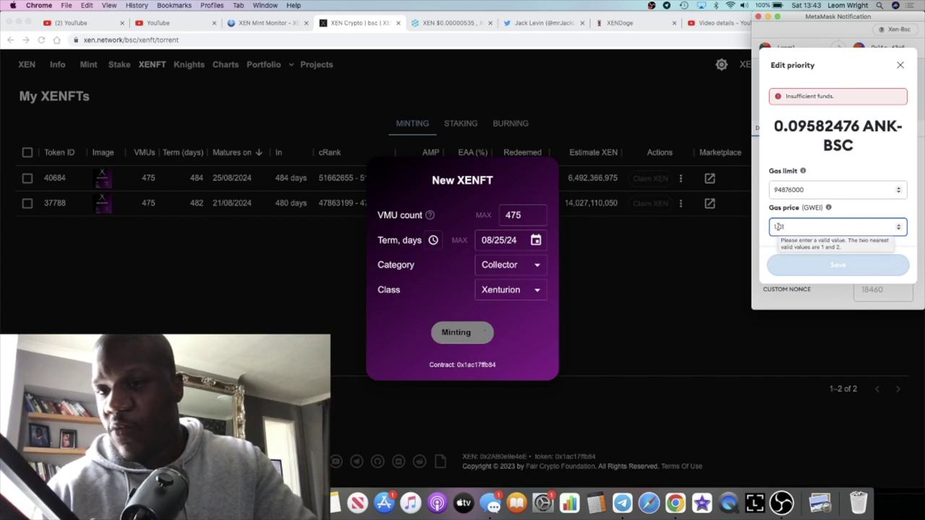
double_click(806, 227)
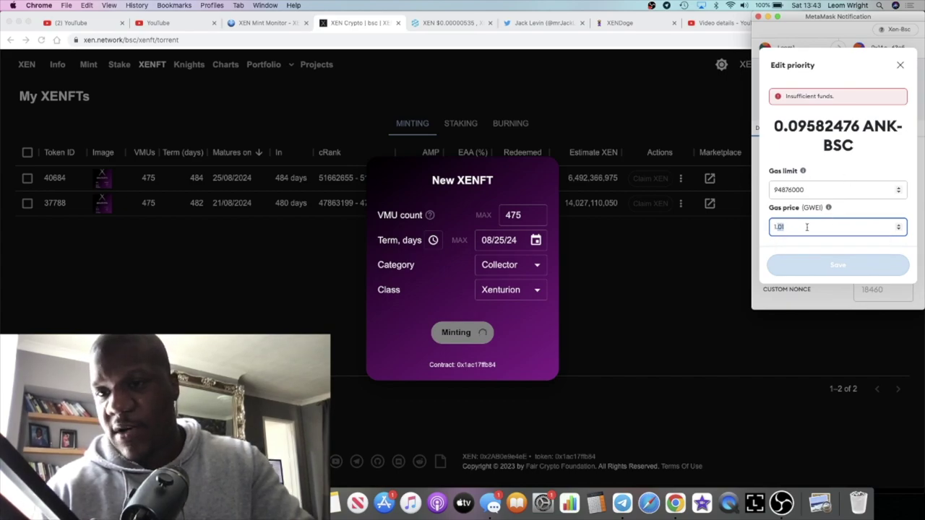
text(1.1)
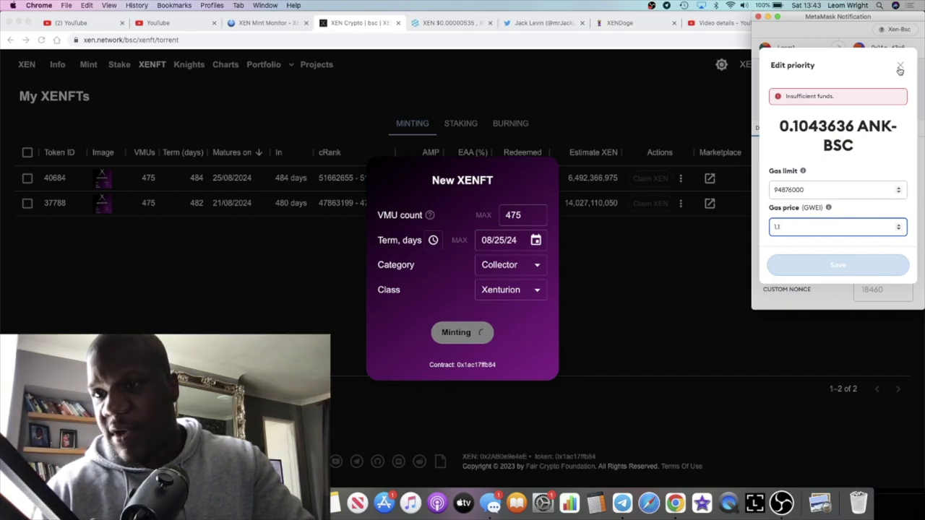
click(900, 67)
scroll(883, 209, down, 2)
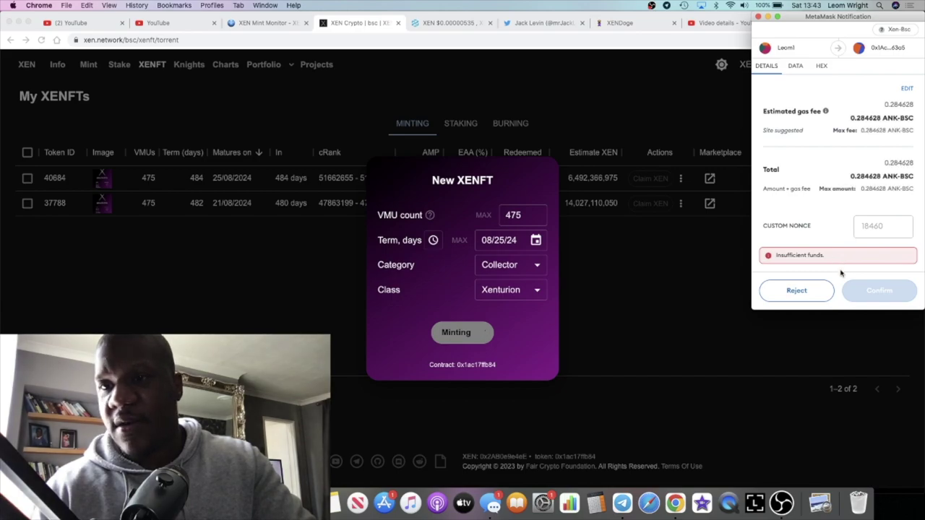
click(797, 290)
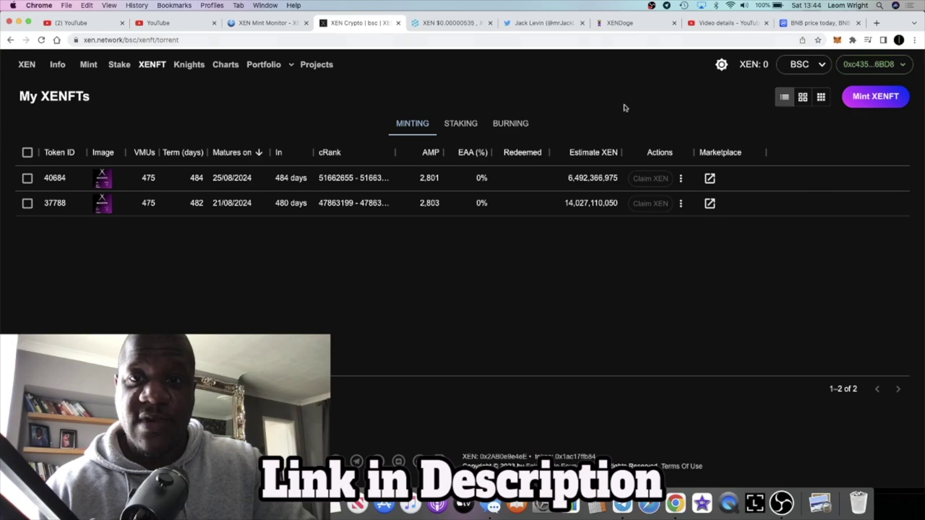
Step: Reload the My XENFTs list and examine the estimated XEN for token 37788
click(41, 39)
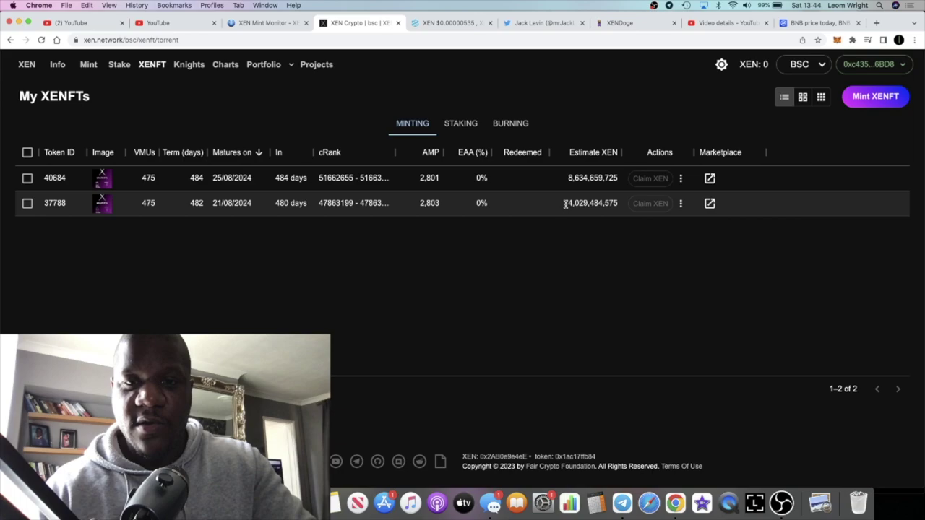
drag(566, 204, 601, 215)
click(601, 215)
click(591, 213)
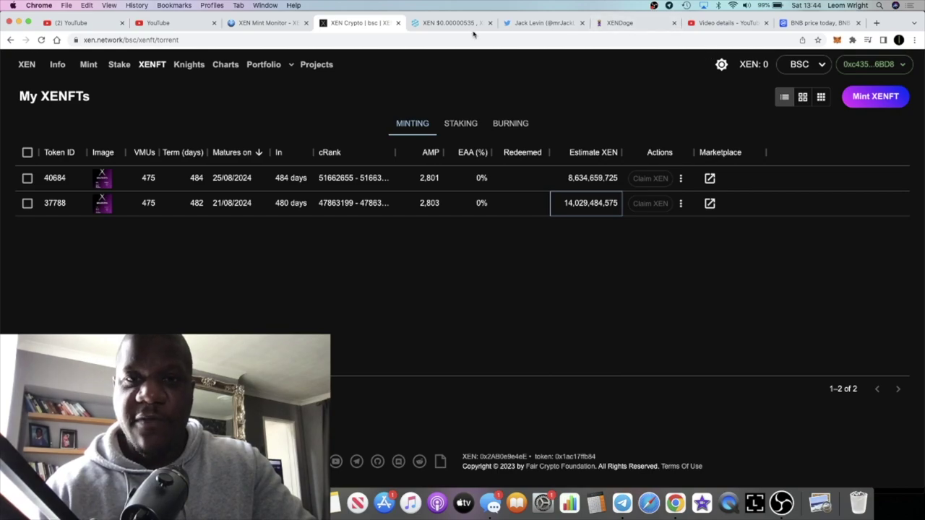
Step: Open the bXEN price chart page on PooCoin in a new tab
click(876, 23)
text(bxen)
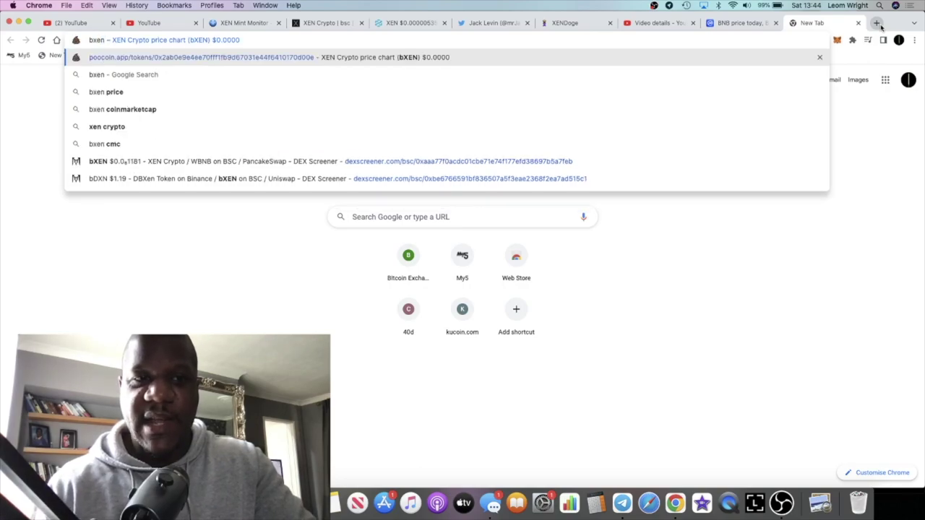
key(Return)
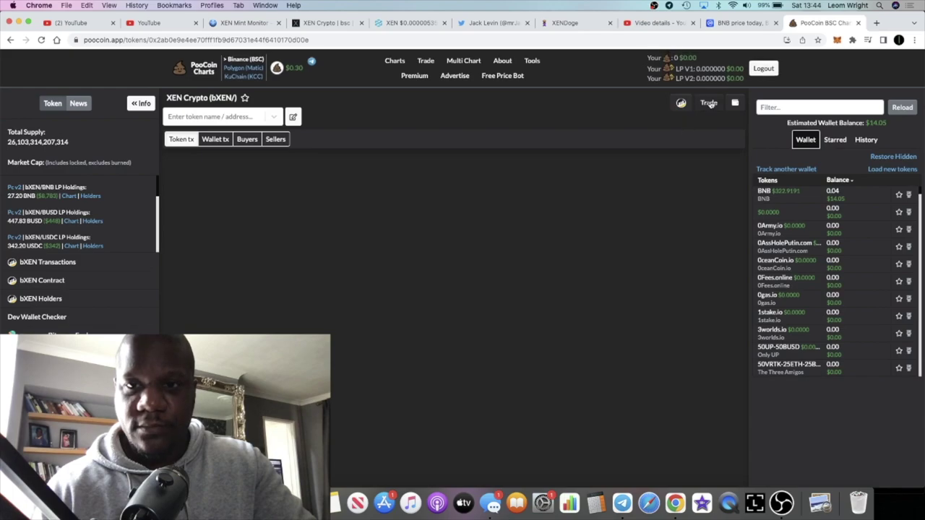
Step: Show the bXEN to BNB swap form on PooCoin and bring the price chart below it into view
click(708, 103)
click(516, 260)
scroll(618, 284, down, 5)
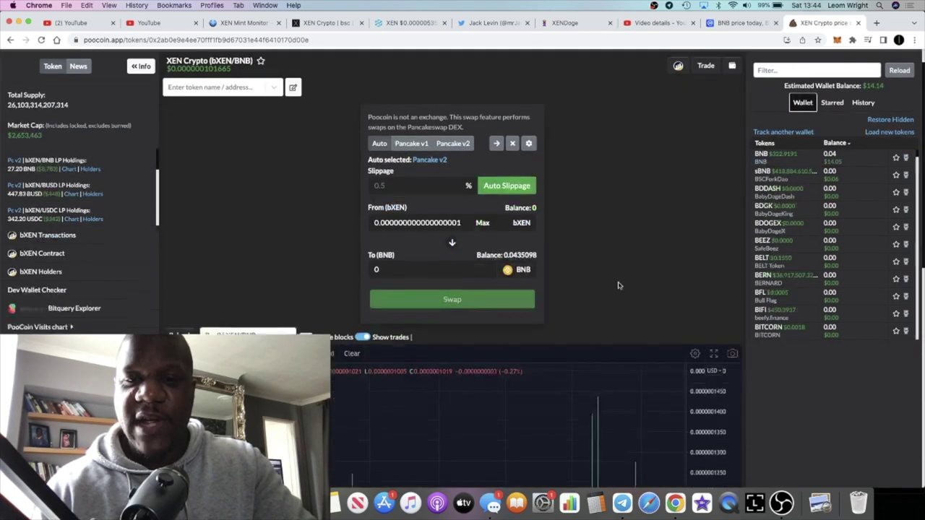
Step: Examine the bXEN/BNB price chart on PooCoin, widening its time range to cover the history back to 17 April
scroll(618, 283, down, 5)
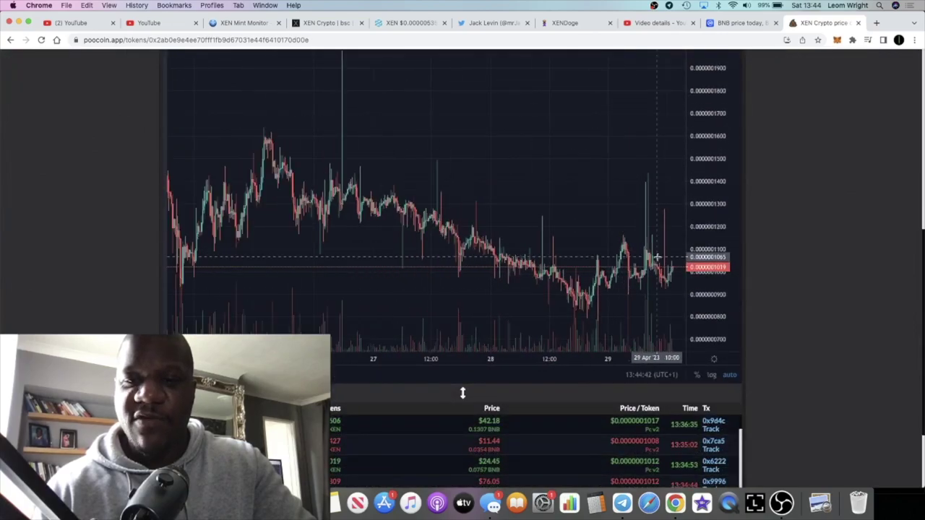
scroll(640, 244, down, 4)
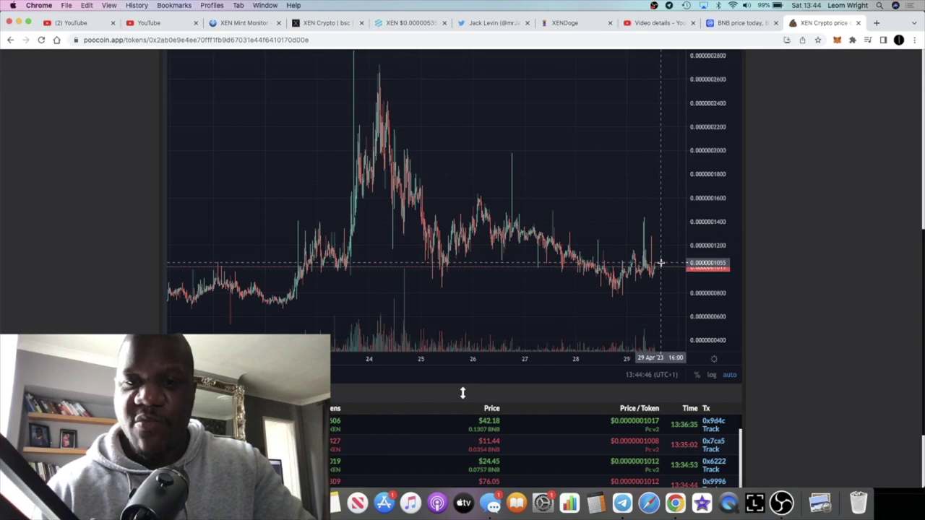
scroll(659, 263, down, 2)
scroll(660, 263, down, 4)
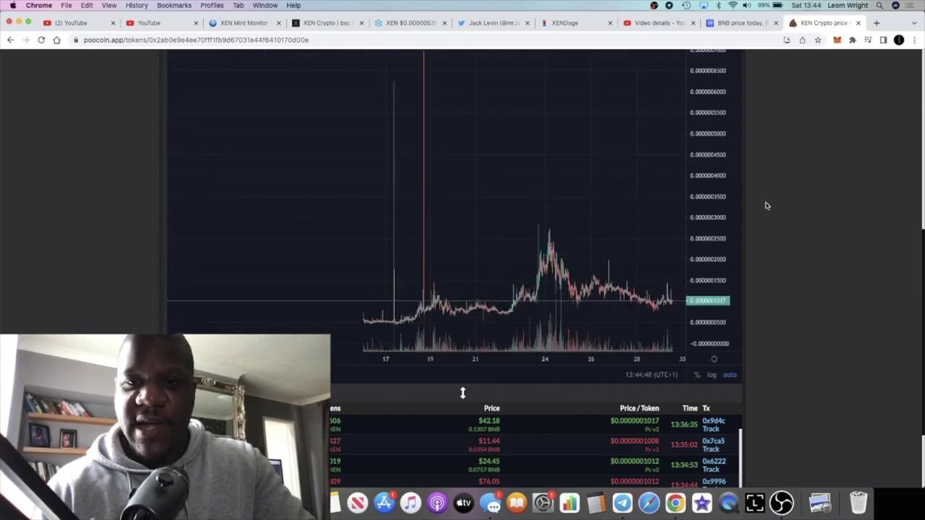
scroll(764, 203, up, 5)
scroll(764, 204, down, 3)
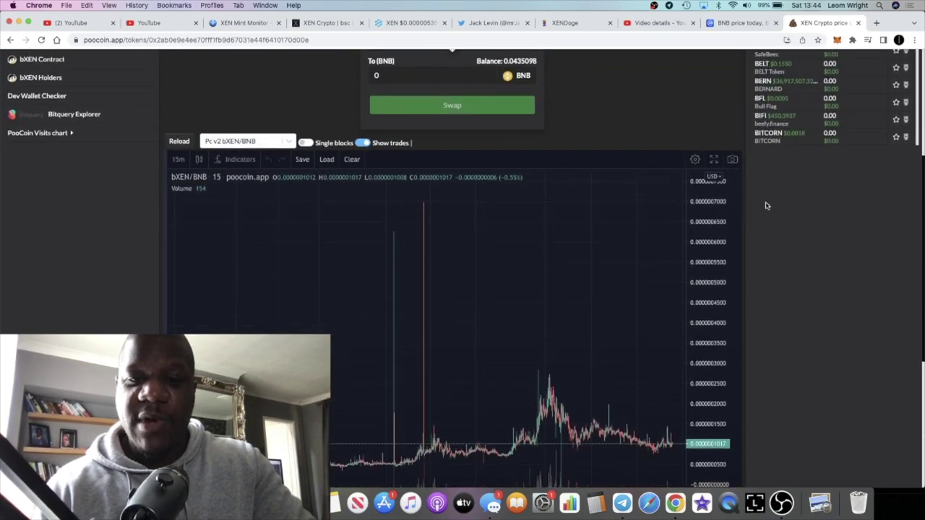
scroll(805, 248, up, 5)
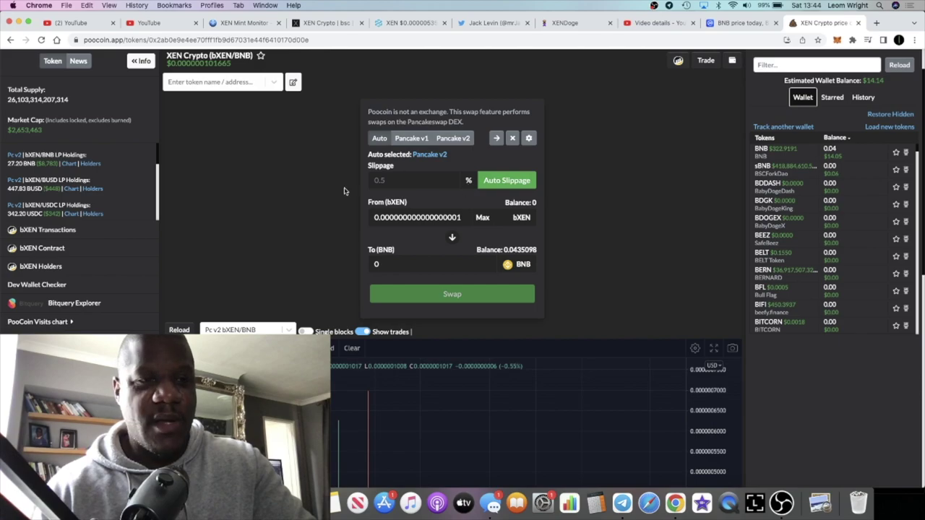
scroll(343, 190, up, 2)
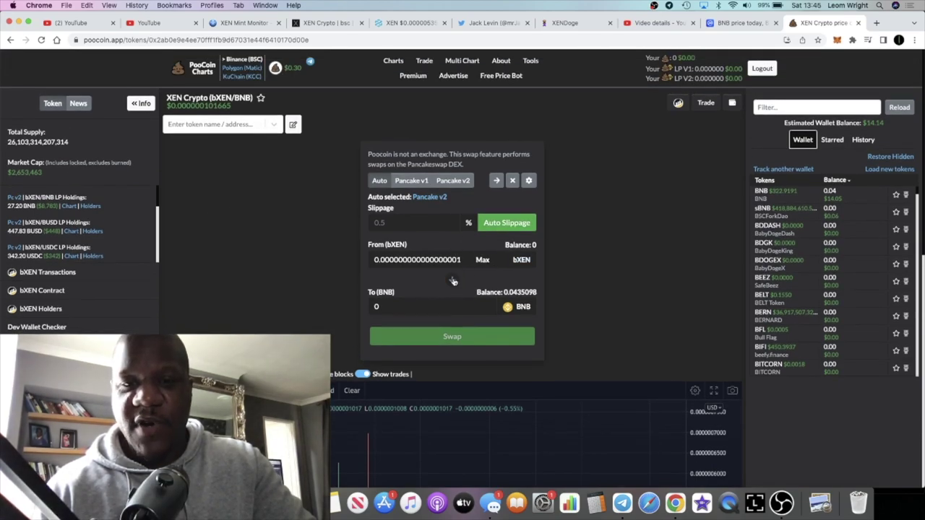
double_click(451, 260)
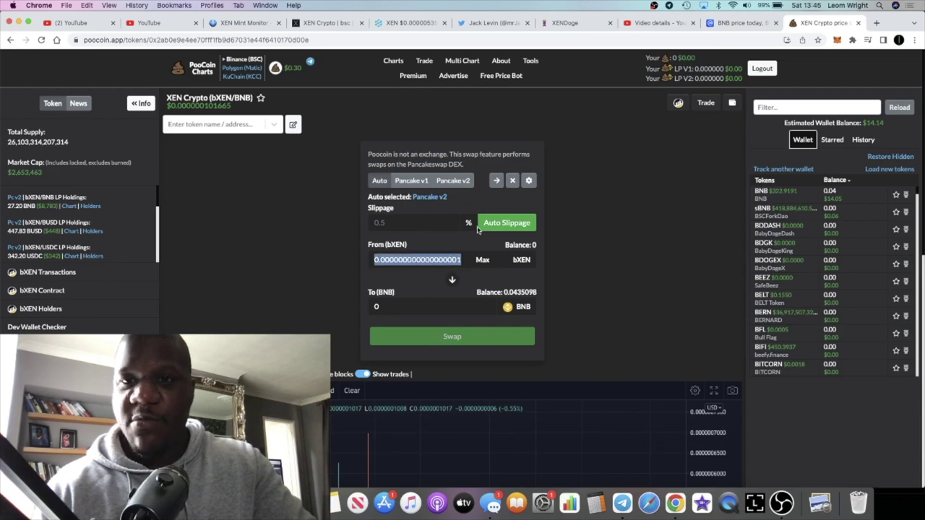
text(14)
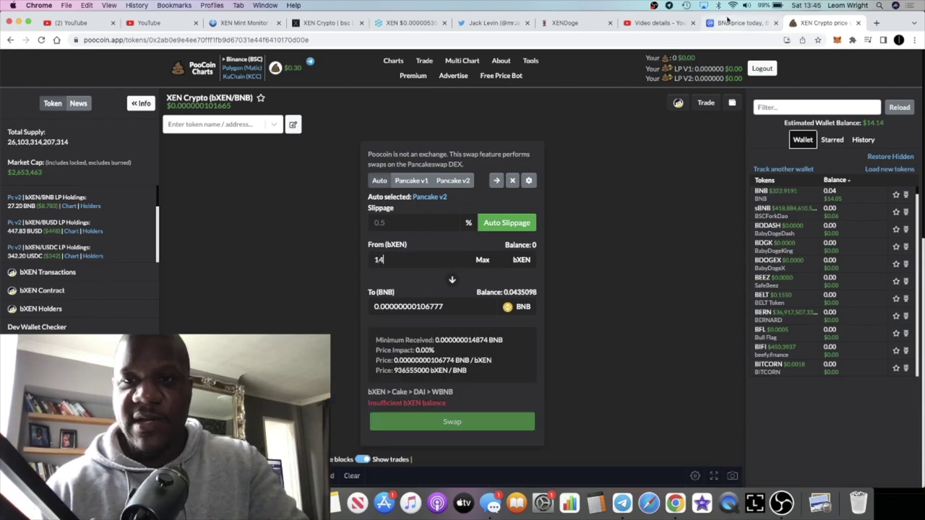
click(310, 23)
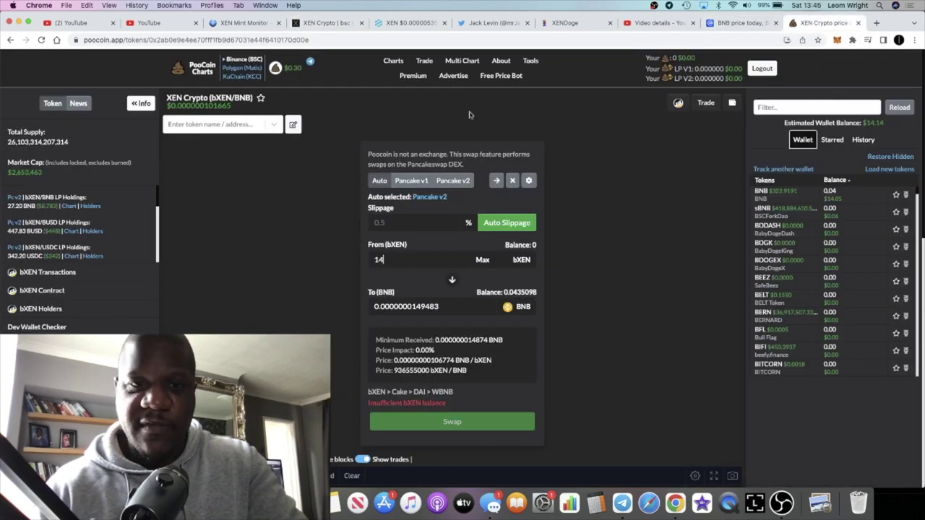
text(02)
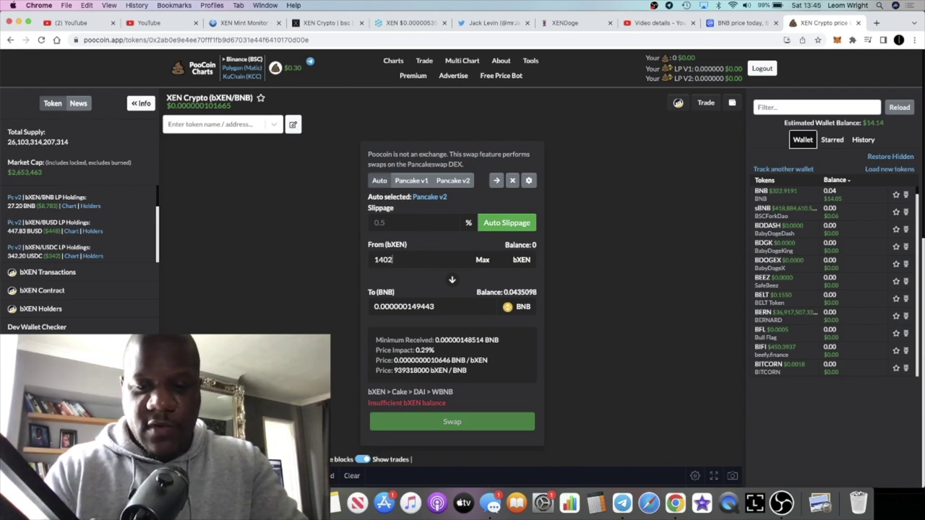
text(9484)
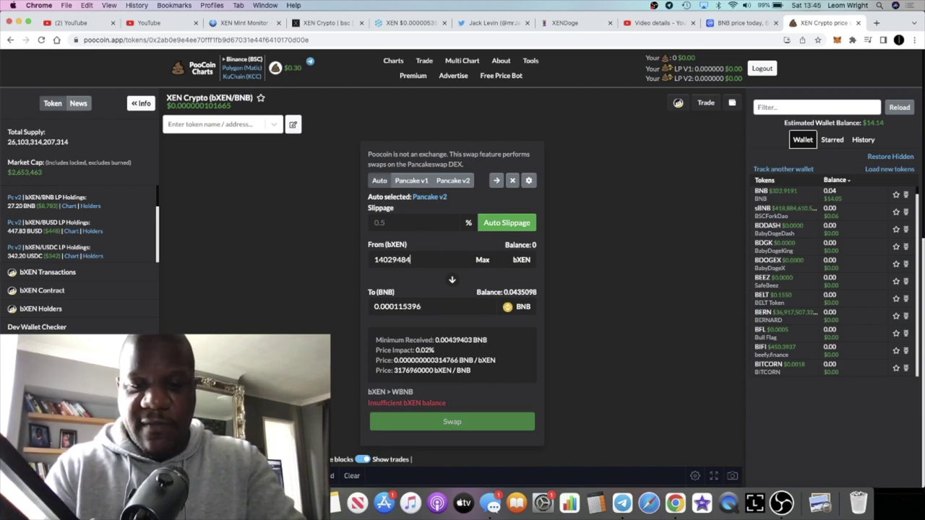
text(575)
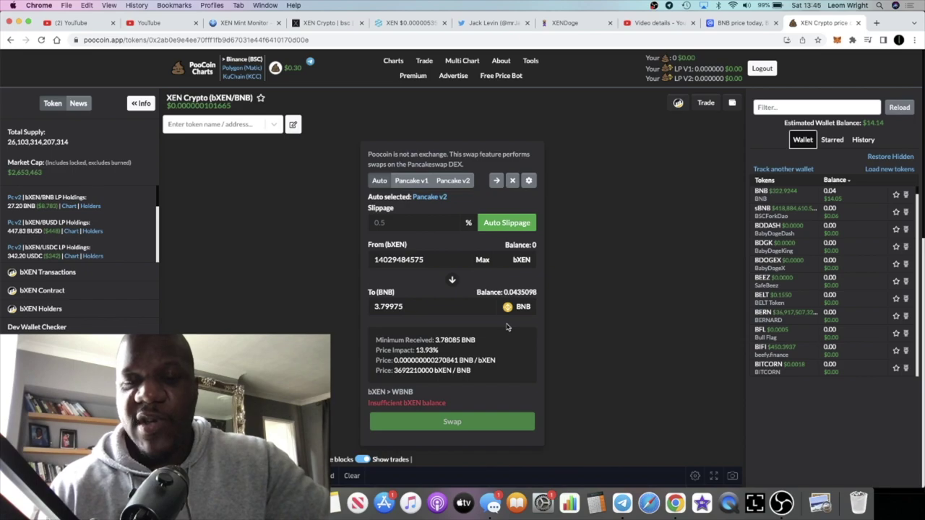
scroll(506, 328, down, 1)
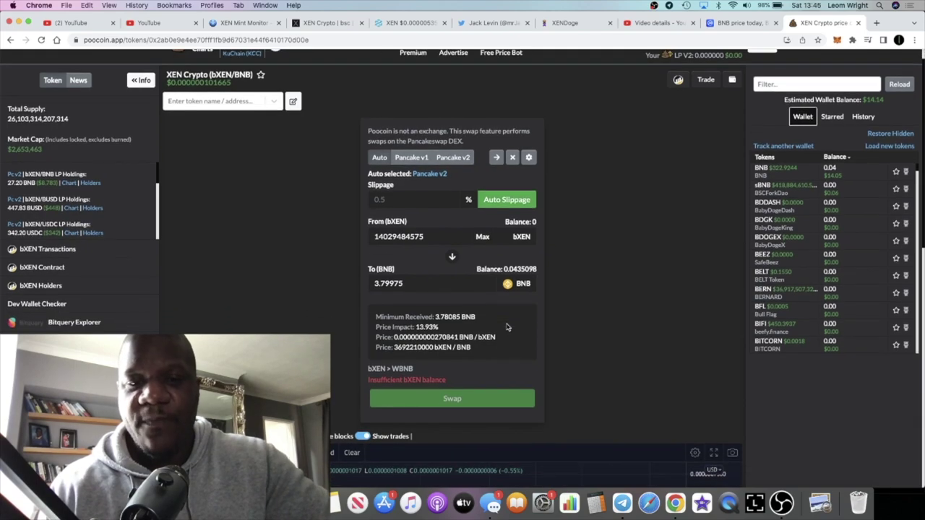
Step: Convert 3.79 BNB to US dollars with the converter on CoinMarketCap's BNB page and review the current BNB price
click(732, 24)
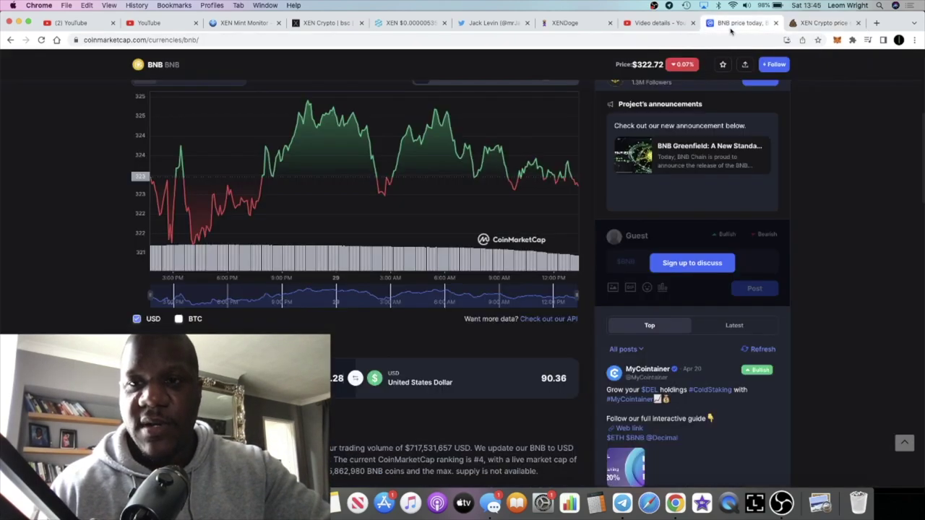
double_click(339, 379)
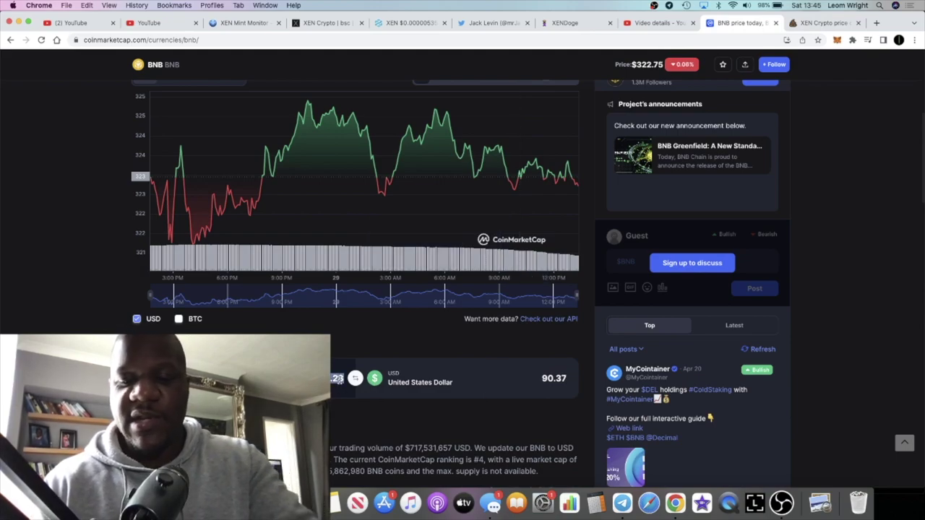
text(3.79)
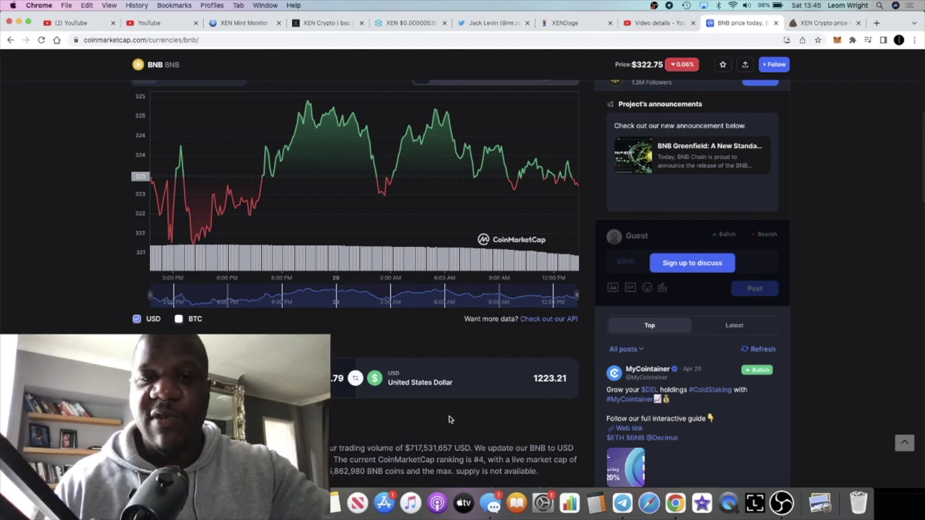
scroll(448, 419, up, 10)
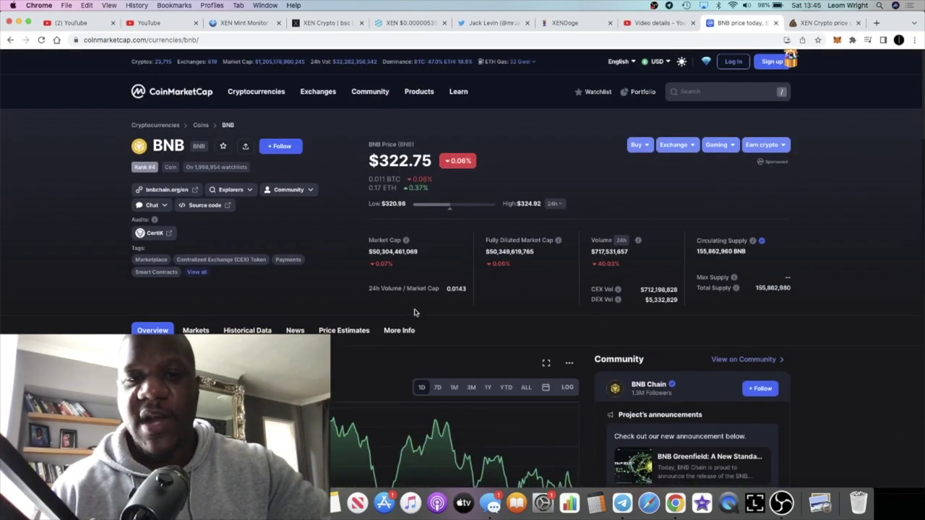
scroll(414, 312, down, 10)
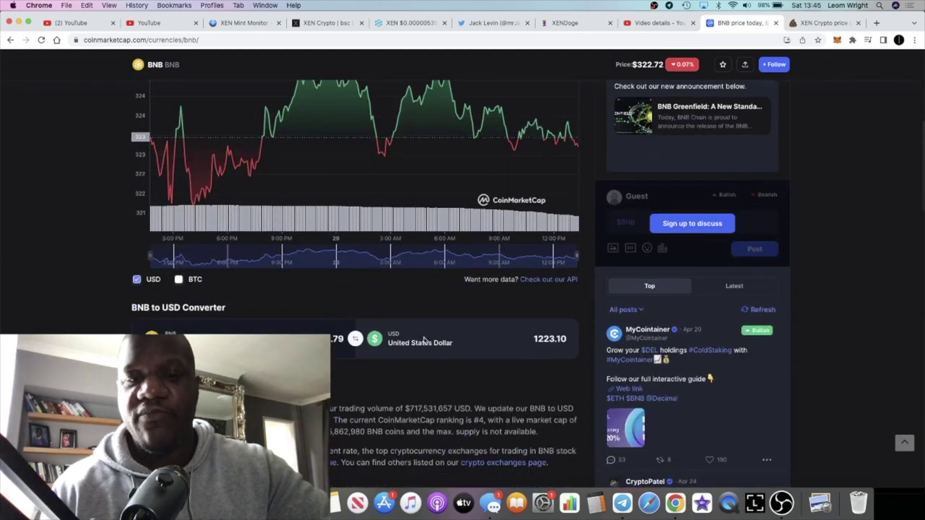
Step: Return to the bXEN page on PooCoin and look over the price chart below the swap form again
click(842, 24)
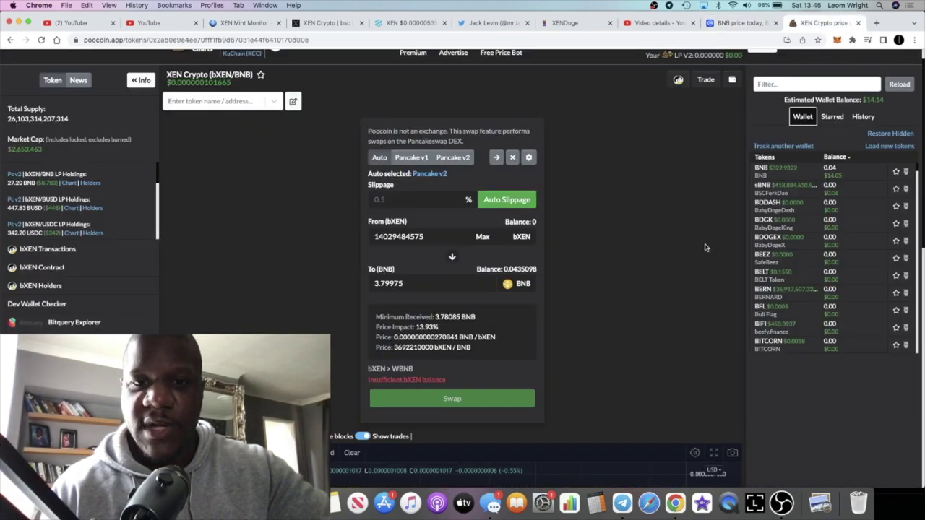
scroll(653, 248, down, 5)
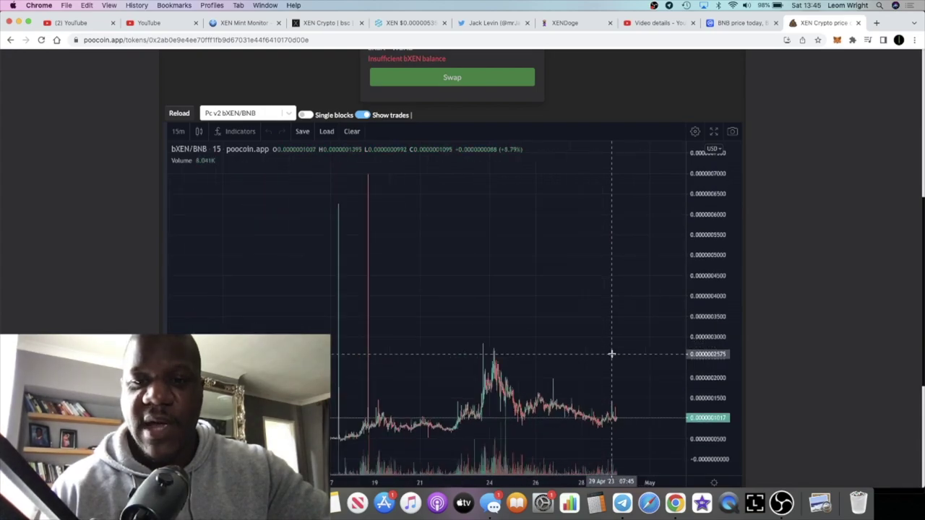
scroll(604, 85, up, 5)
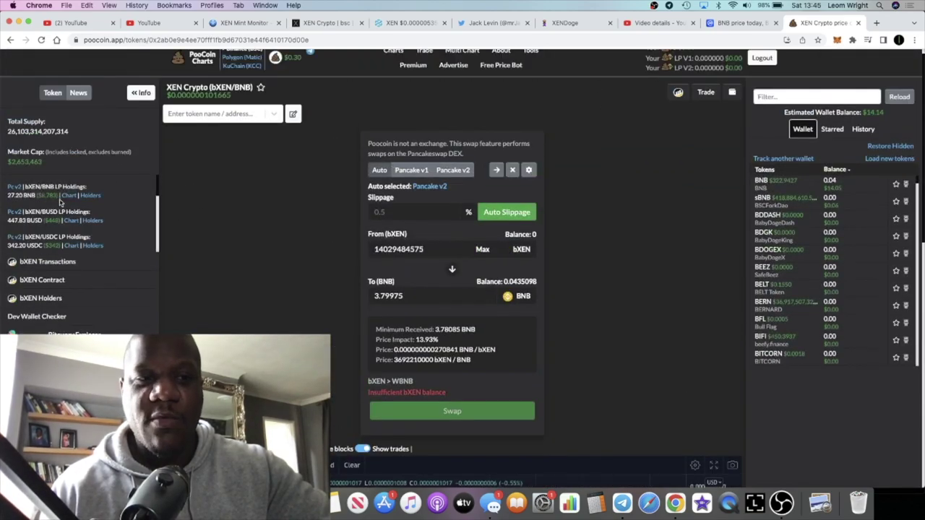
Step: Enlarge the page to read bXEN's market cap and its BNB, BUSD and USDC liquidity pool holdings, and restore the normal page size
key(super+equal)
key(super+equal)
key(super+equal)
key(super+equal)
key(super+equal)
key(super+equal)
scroll(161, 219, down, 3)
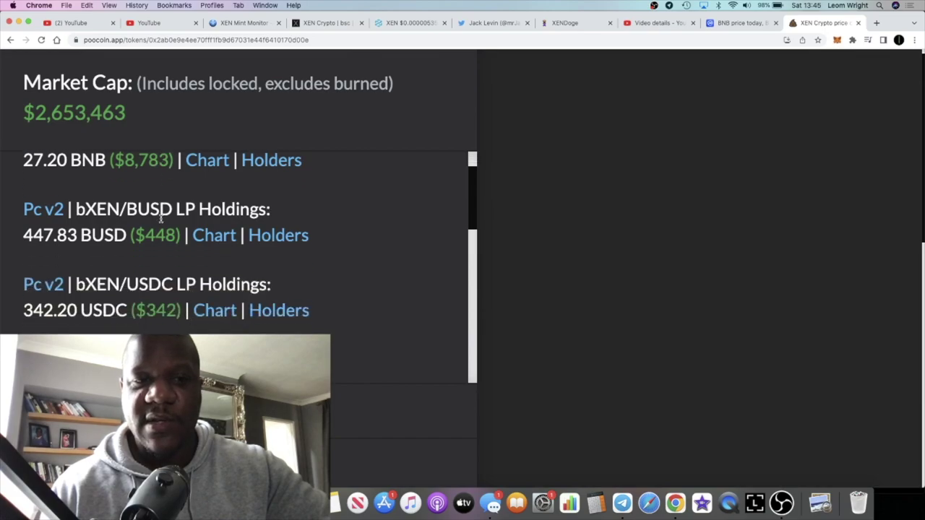
scroll(164, 174, up, 2)
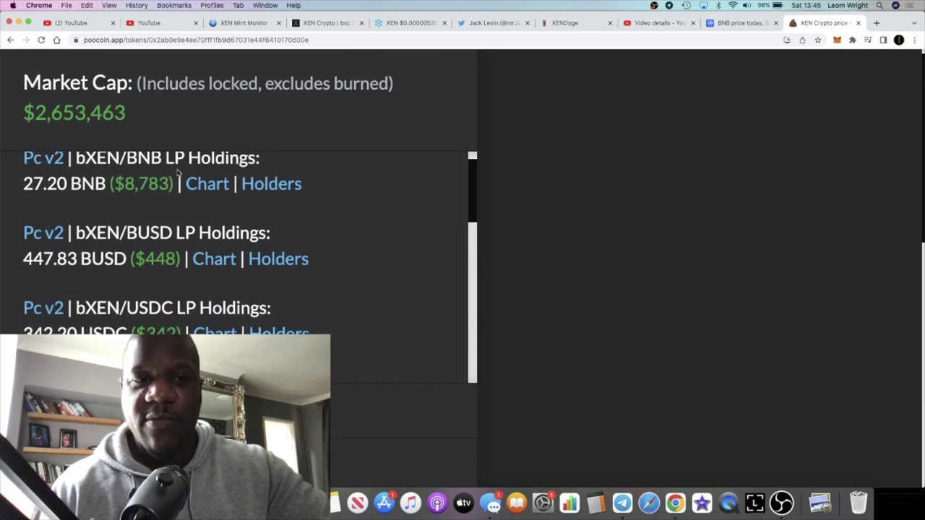
scroll(178, 172, up, 1)
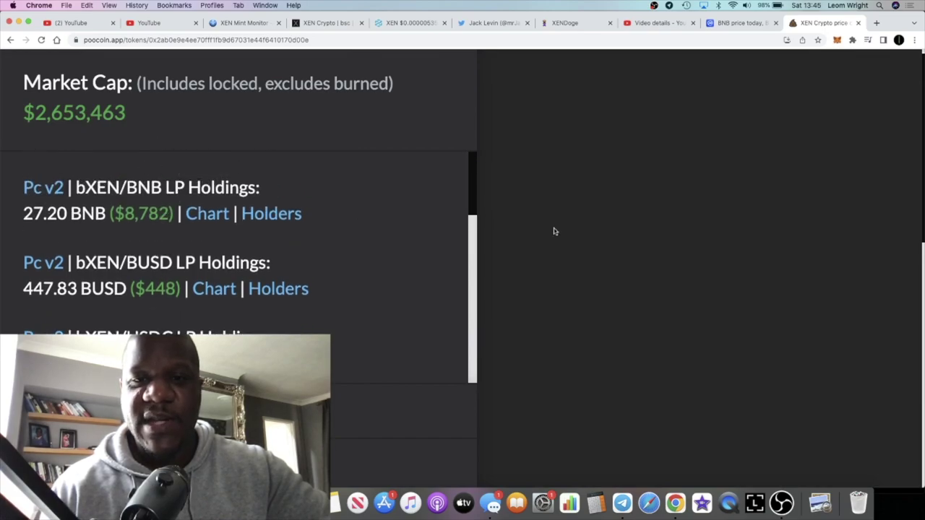
key(super+minus)
key(super+minus)
key(super+minus)
key(super+minus)
key(super+minus)
key(super+minus)
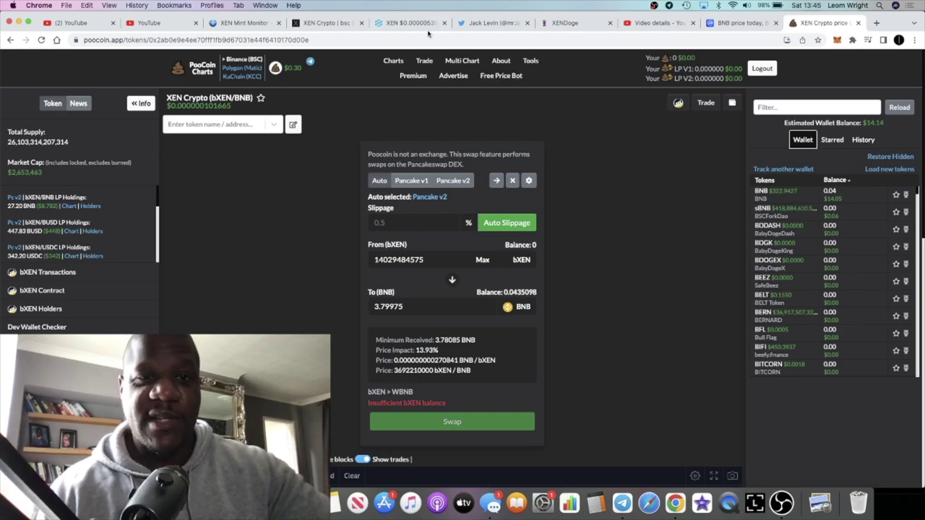
Step: Return to the My XENFTs page, switch its network to Avalanche C and approve the network change in MetaMask
click(346, 25)
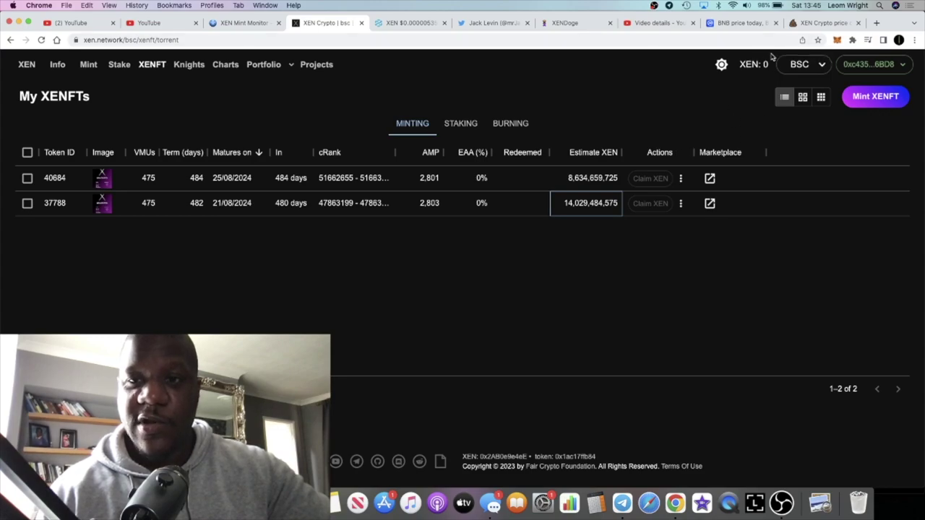
click(799, 64)
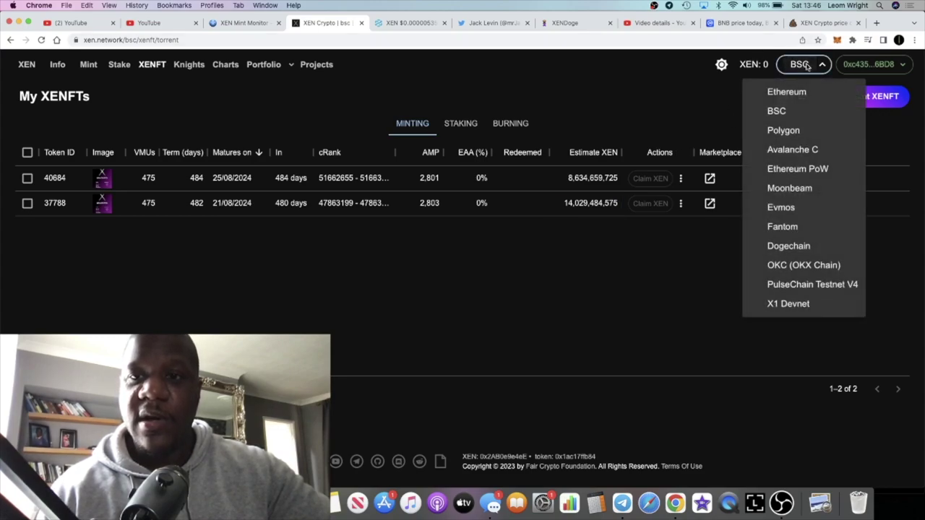
click(793, 150)
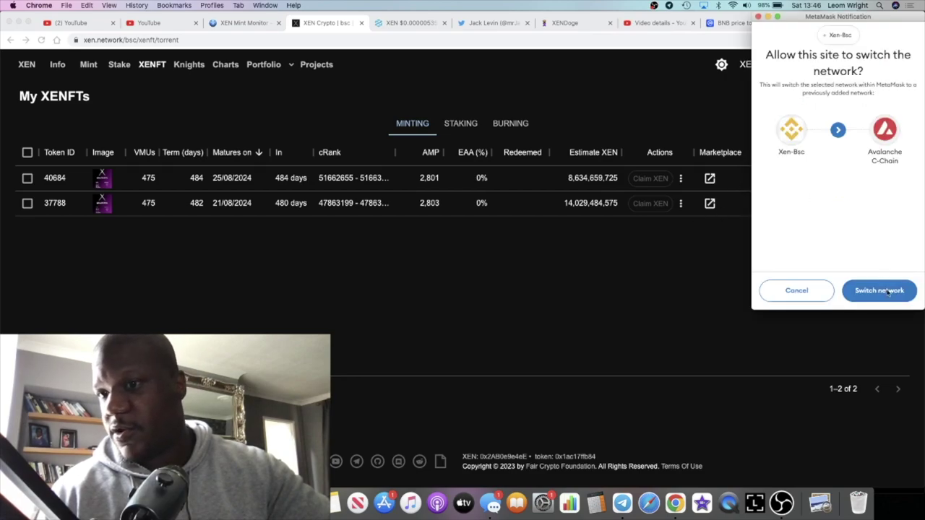
click(879, 290)
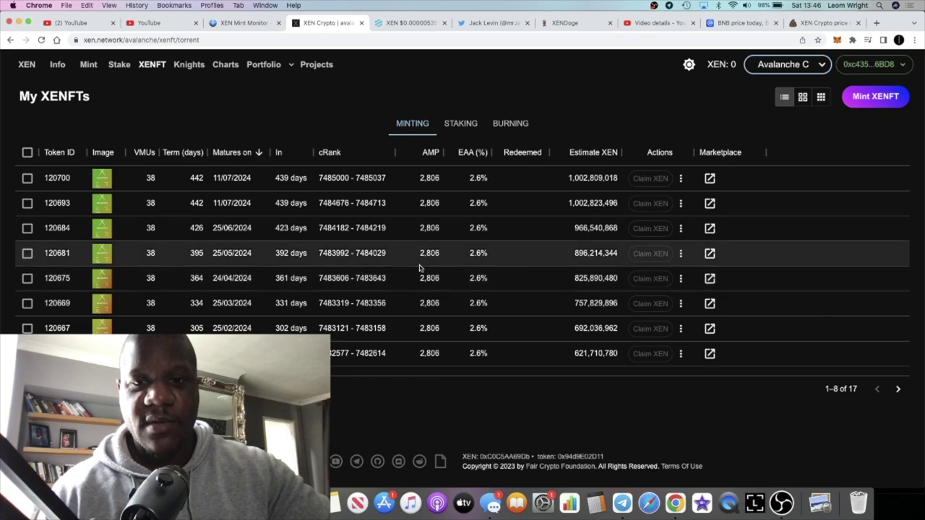
Step: Go through all pages of the minting XENFTs on Avalanche and return to the first page
click(898, 390)
click(898, 391)
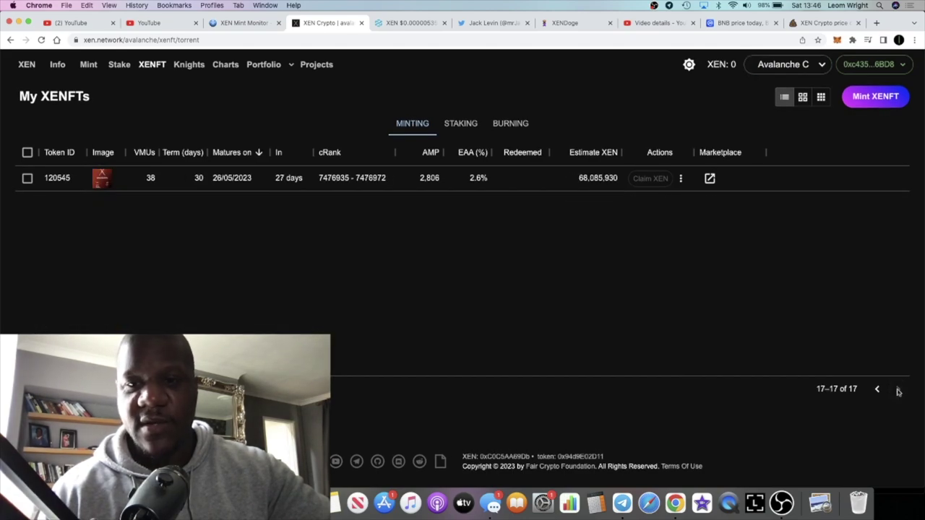
click(877, 390)
click(877, 390)
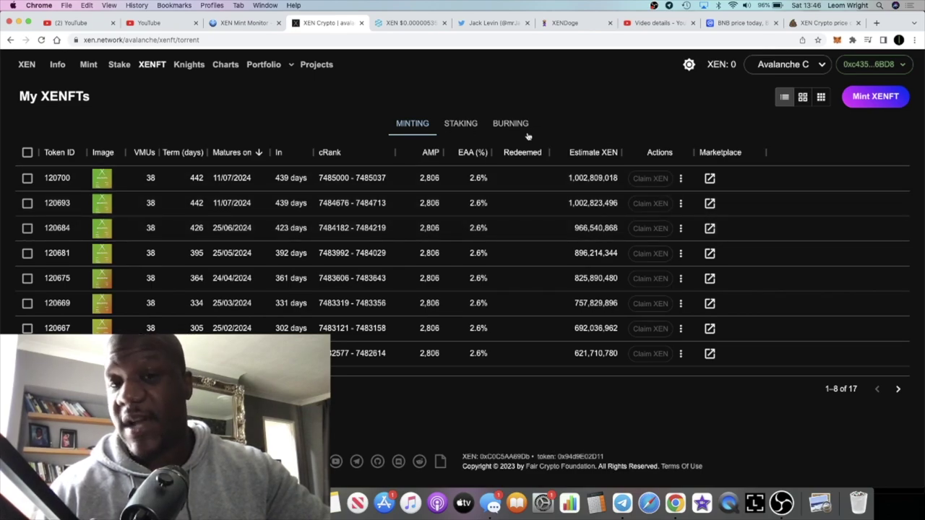
Step: Switch the My XENFTs network to Evmos, approve the change in MetaMask and advance to the next page of the list
click(824, 65)
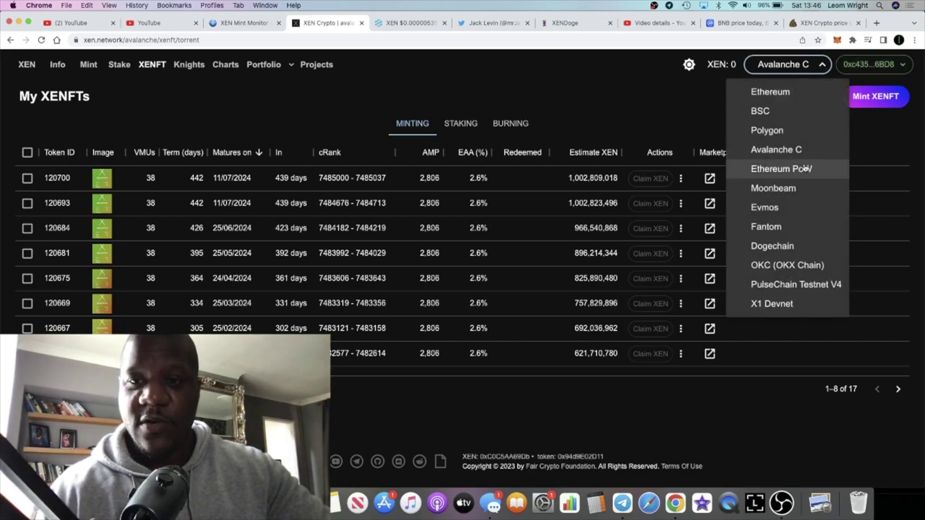
click(801, 207)
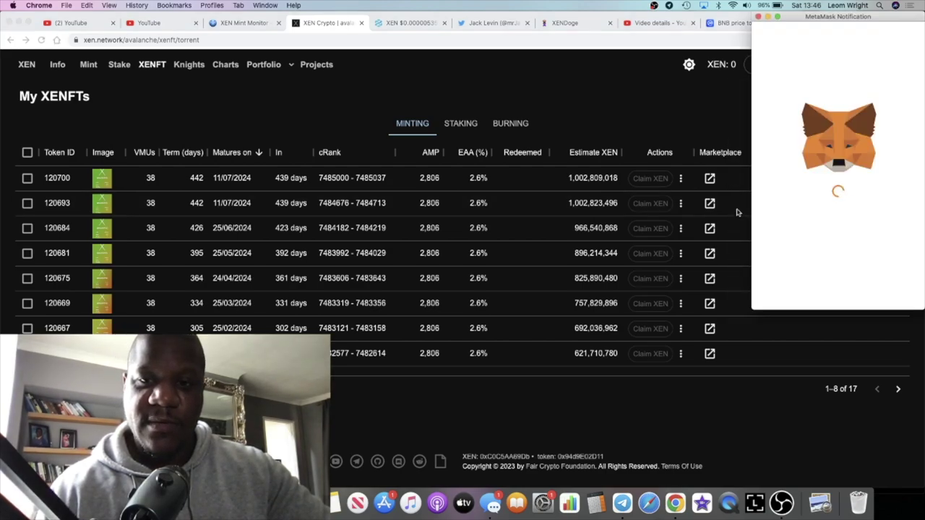
click(884, 291)
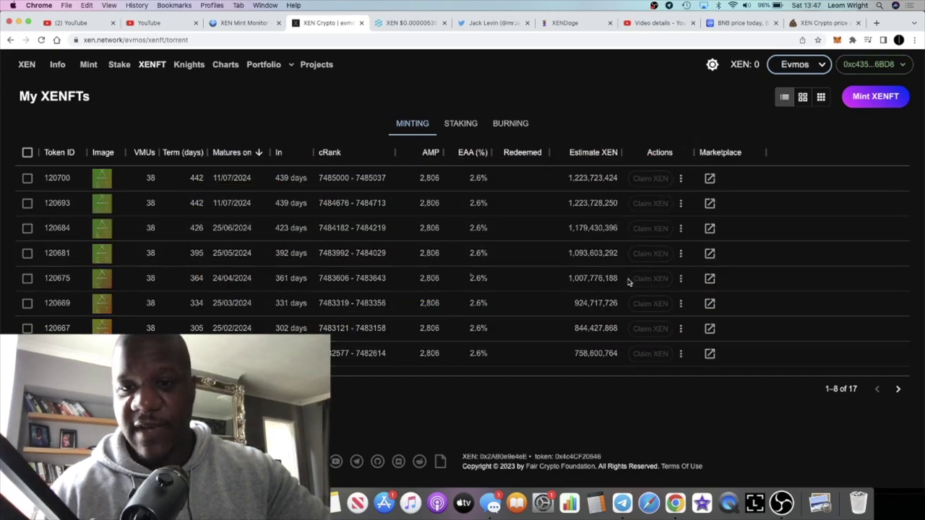
click(898, 389)
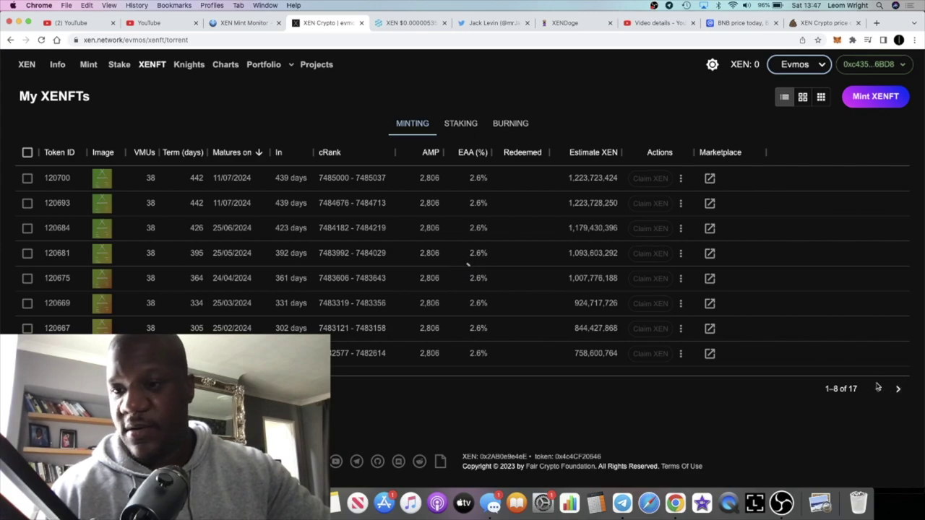
Step: Page forward and back through the minting XENFTs on Evmos, return to the first page and reload the site
click(899, 390)
click(899, 391)
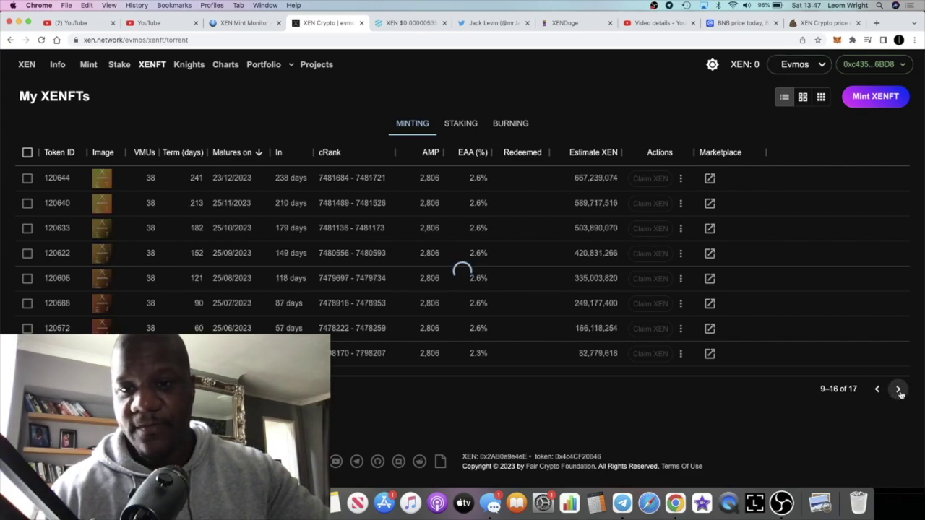
click(876, 390)
click(874, 392)
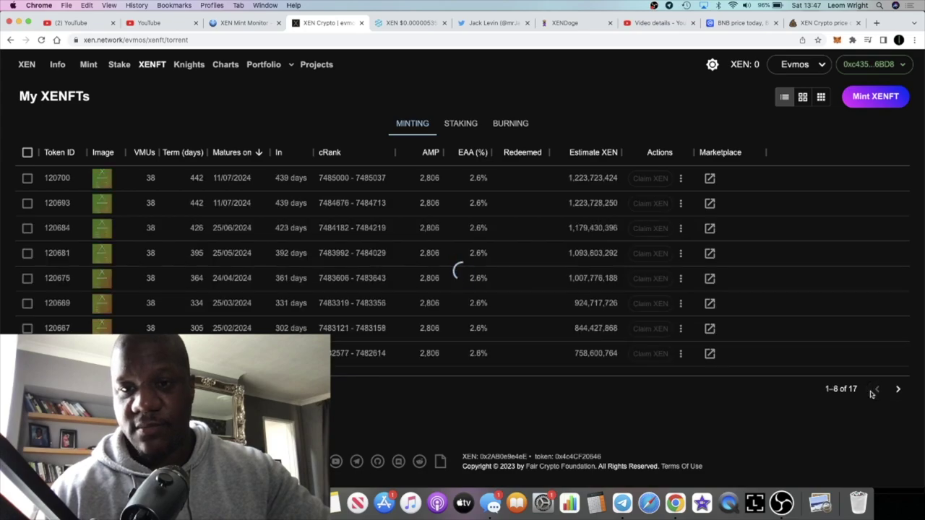
key(super+r)
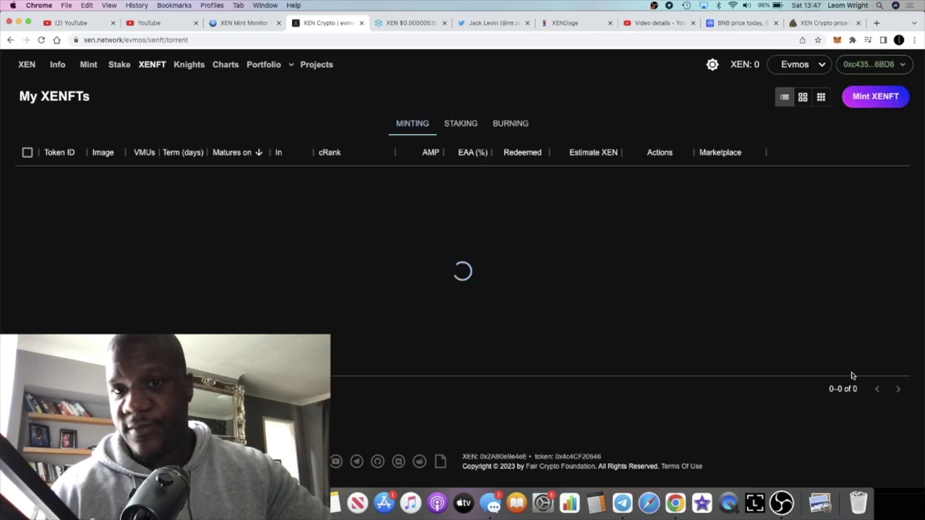
Step: Switch the My XENFTs network to BSC and approve the network change in MetaMask
click(799, 67)
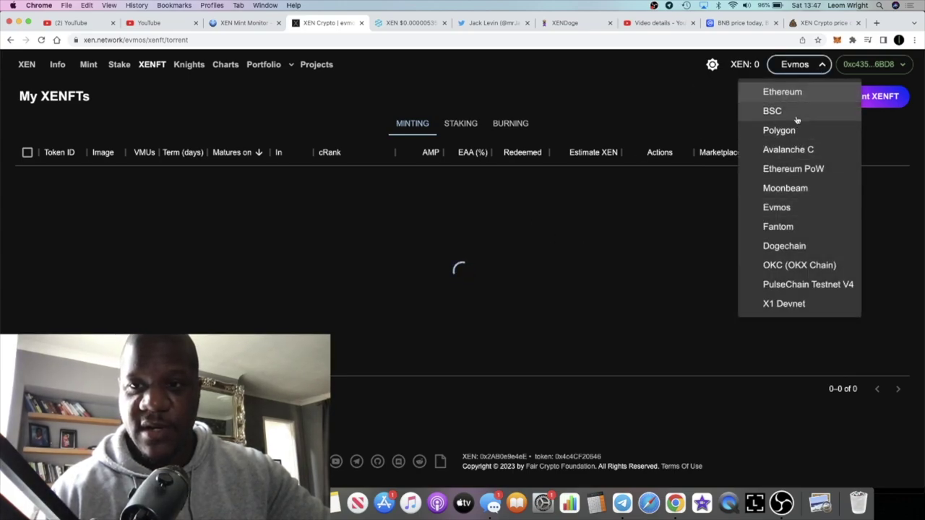
click(795, 115)
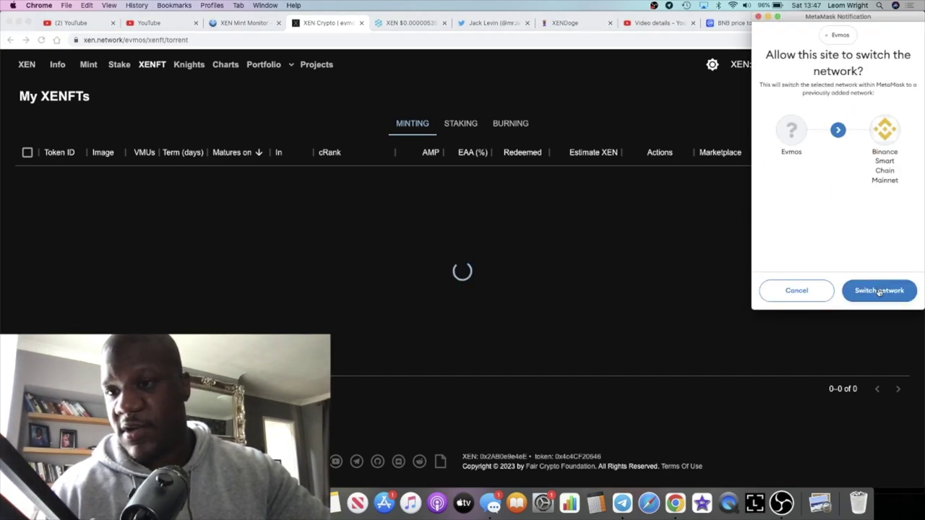
click(880, 291)
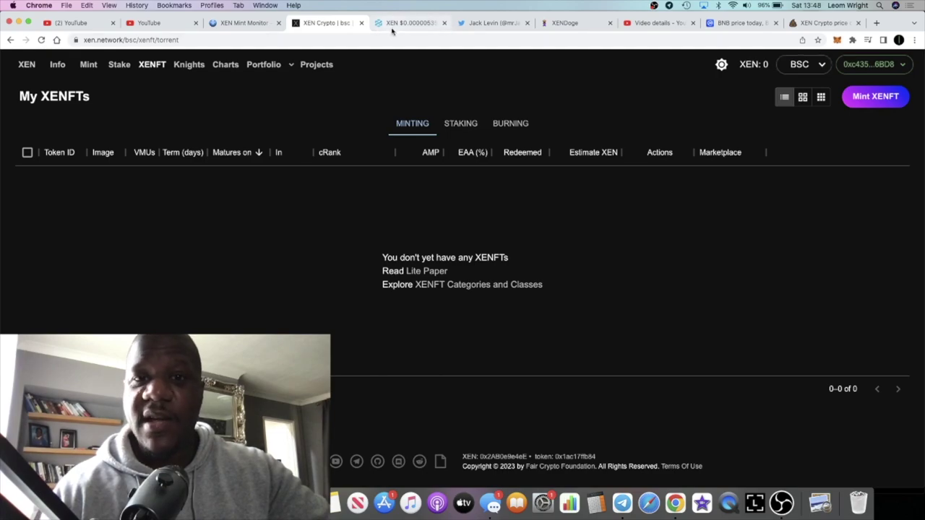
Step: Review the XEN/USDC 4-hour price chart on DEXTools, including the longer price history and the drawn trendlines
click(415, 25)
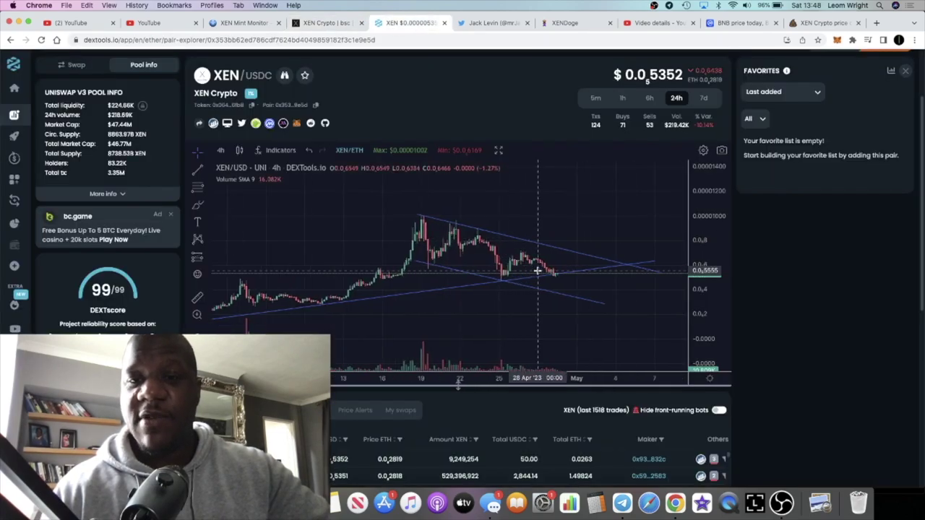
scroll(537, 270, down, 6)
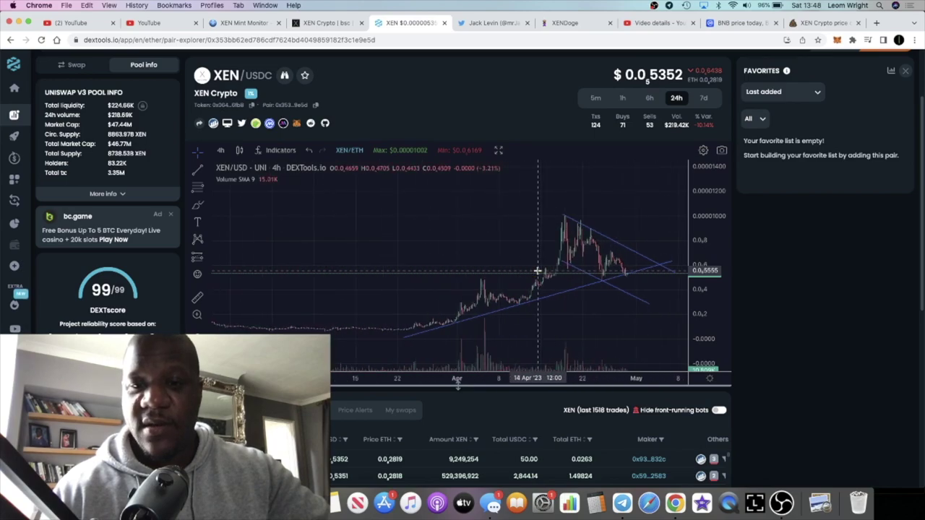
scroll(537, 270, up, 2)
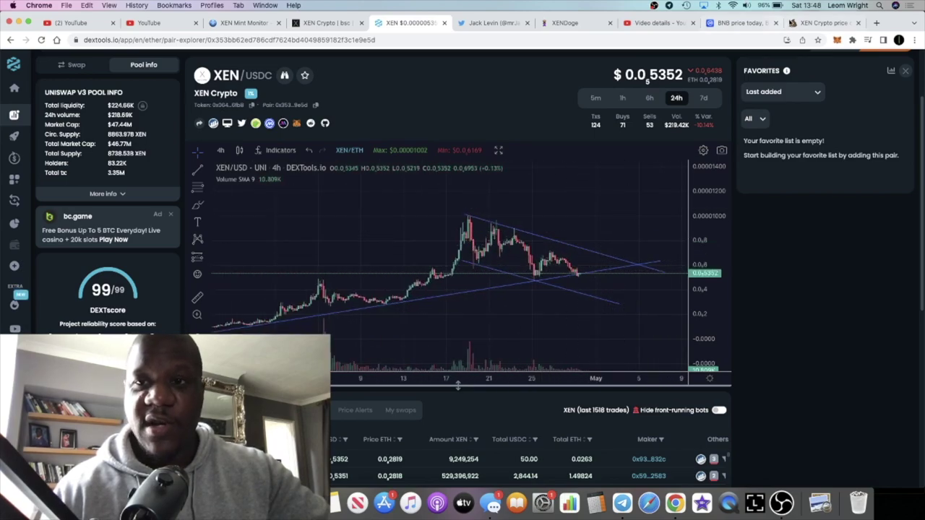
Step: Look through the XENDoge site, from its burn-and-mint section to the embedded dog tweets, and return to its beginning
click(572, 23)
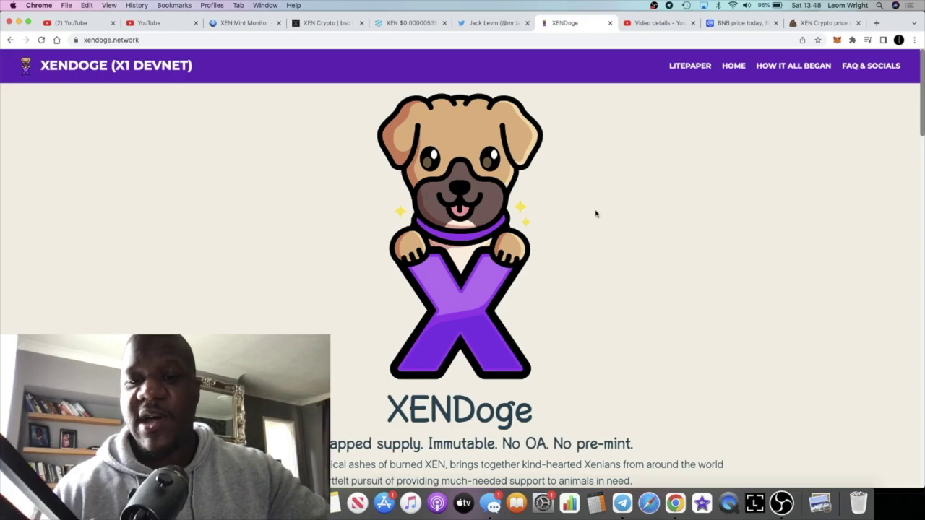
scroll(596, 214, down, 15)
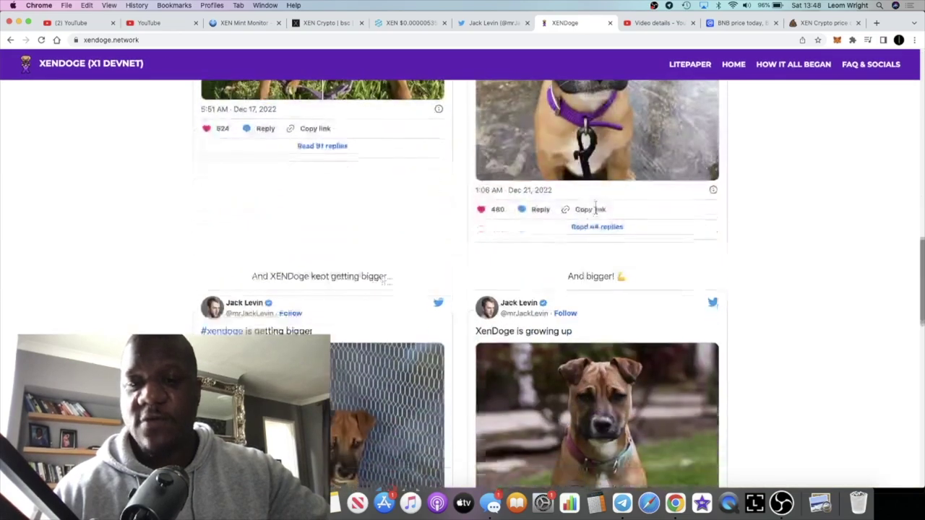
scroll(596, 210, up, 8)
scroll(596, 212, up, 10)
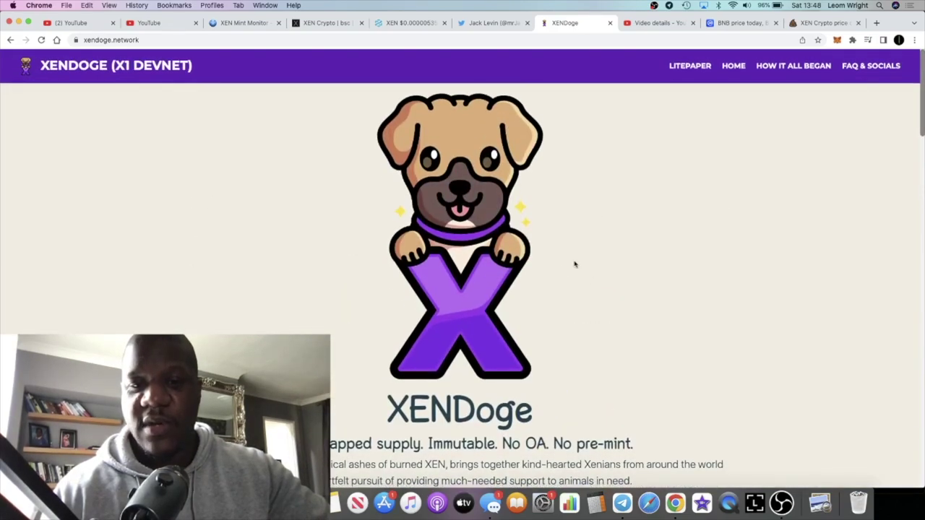
scroll(578, 277, down, 3)
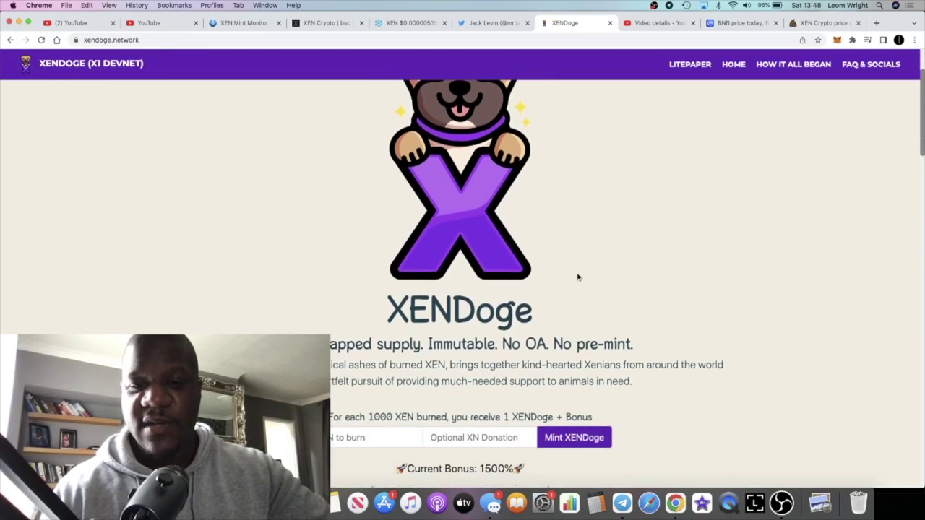
scroll(547, 325, up, 3)
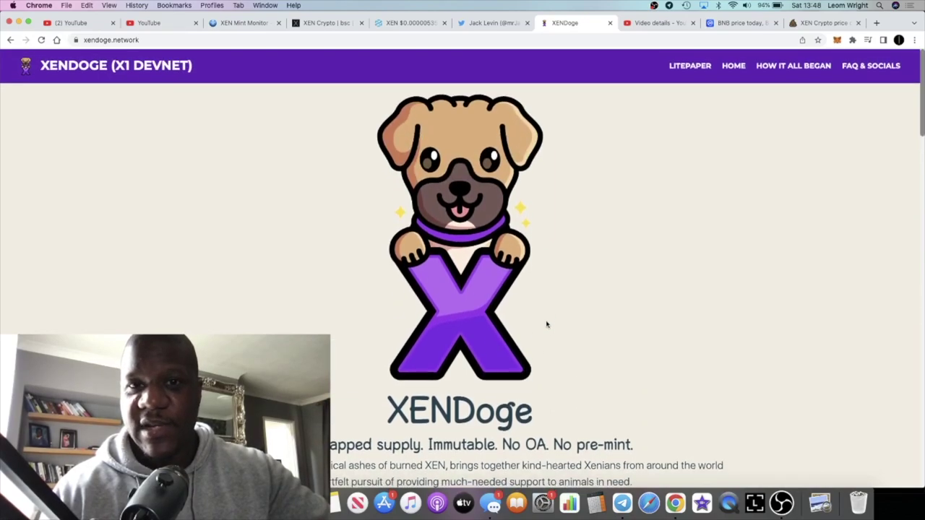